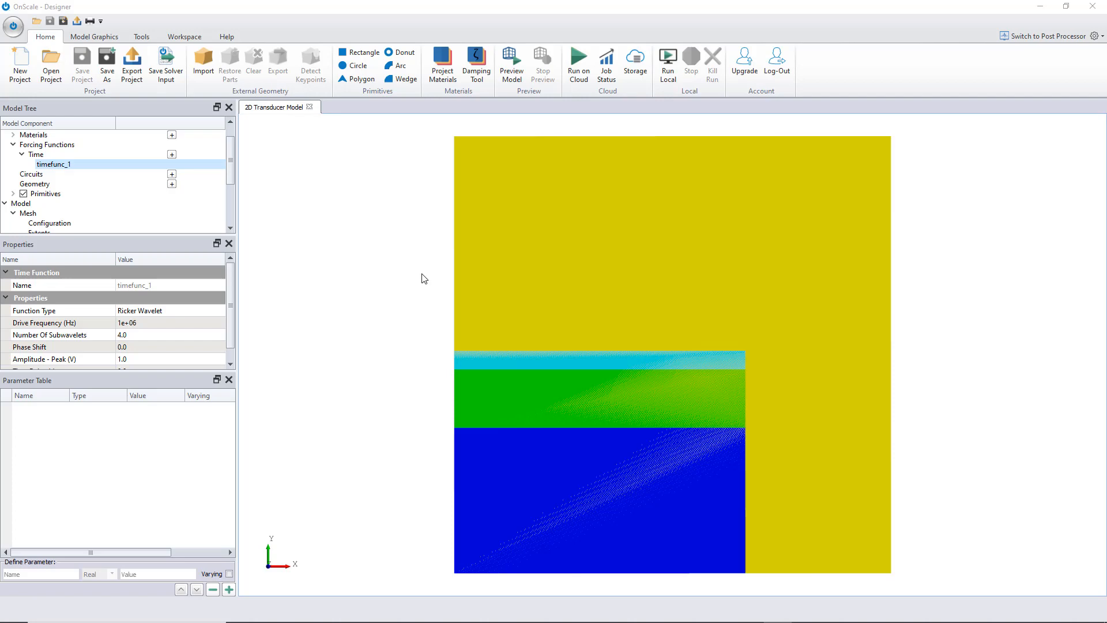
# Start defining a new time function and preview the Blackman Harris Wavelet, Ricker Wavelet and Gaussian signal types
pyautogui.click(171, 155)
pyautogui.click(468, 180)
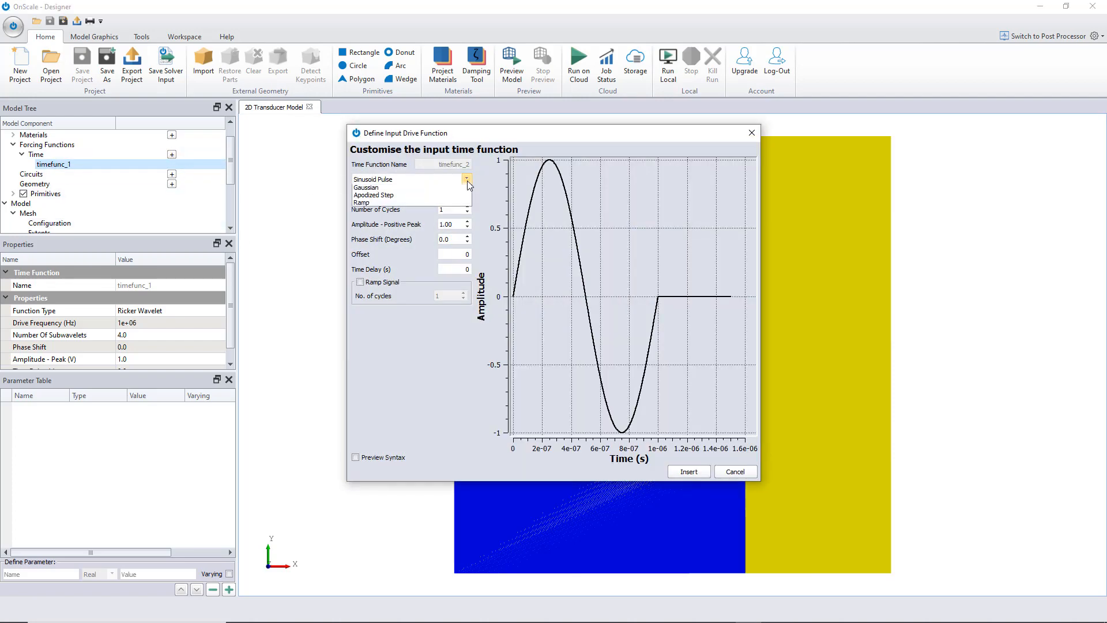
pyautogui.click(456, 196)
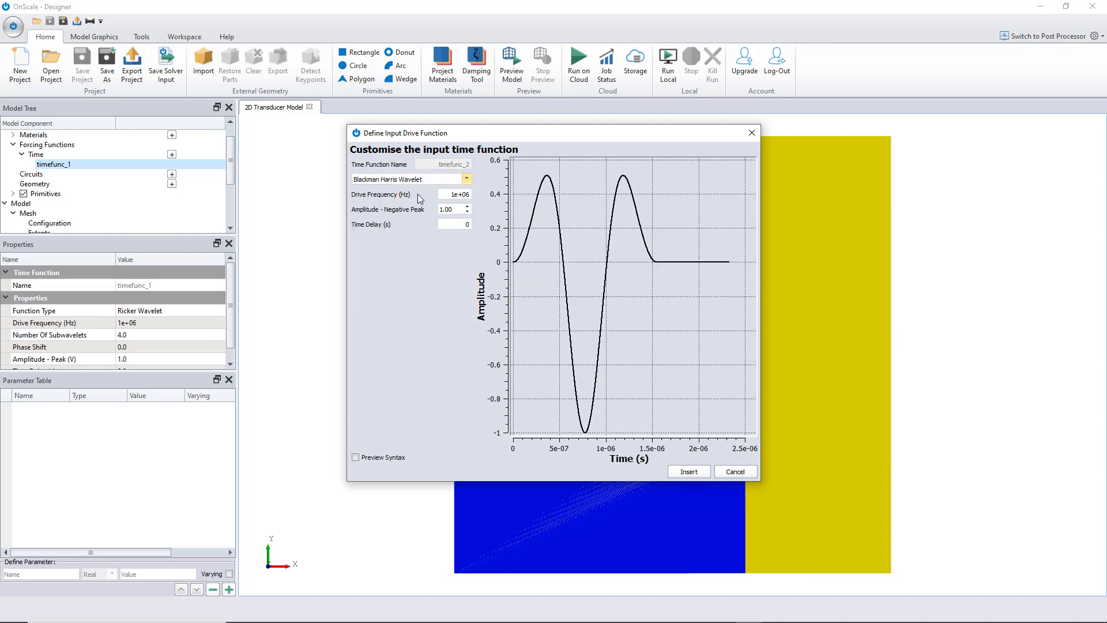
pyautogui.click(468, 181)
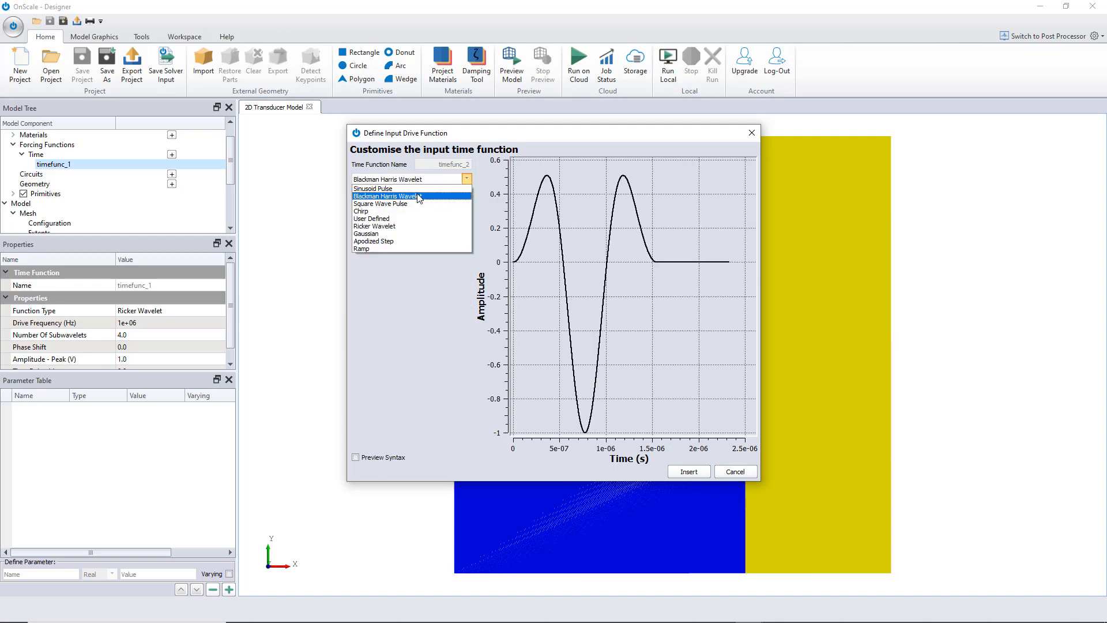
pyautogui.click(418, 226)
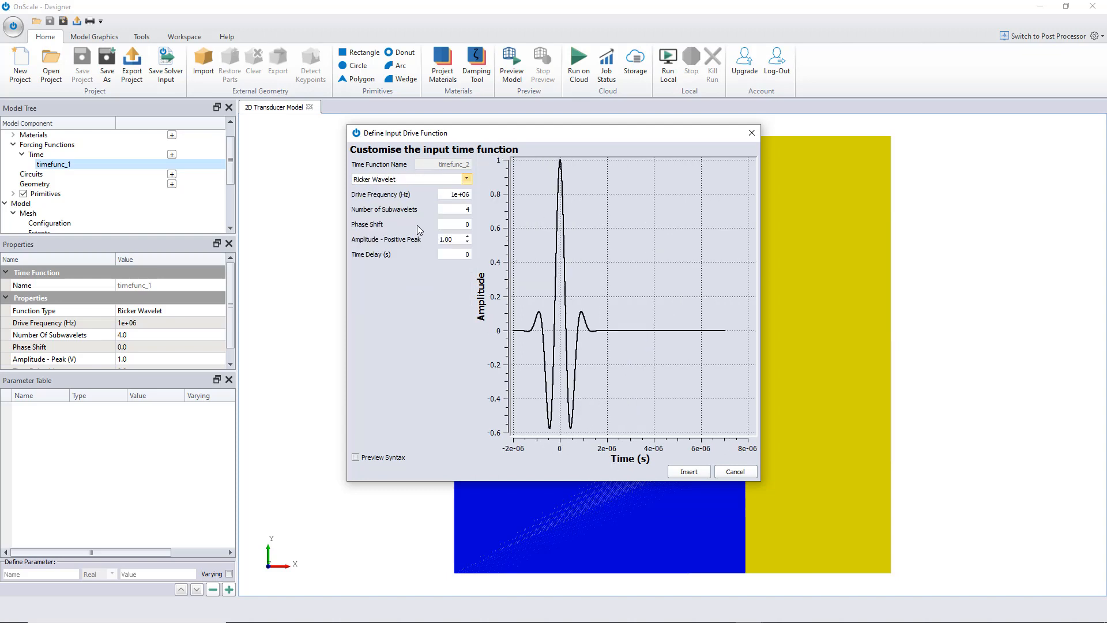
pyautogui.click(466, 179)
pyautogui.click(424, 234)
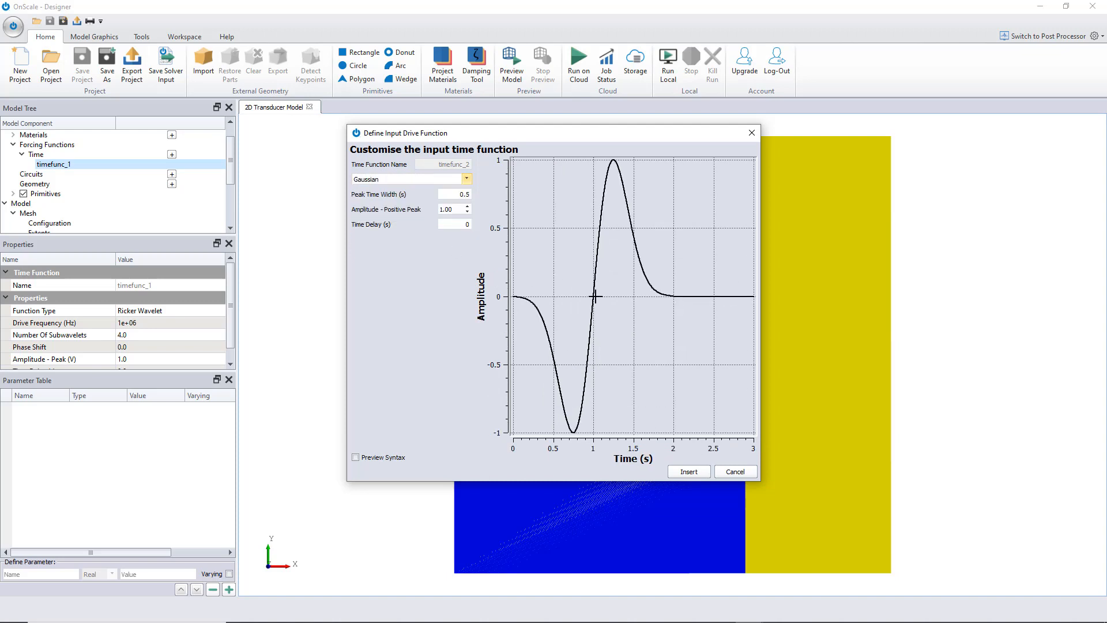
# Choose the User Defined function type, check which drive file format it accepts, and close the definition without loading or inserting anything
pyautogui.click(467, 180)
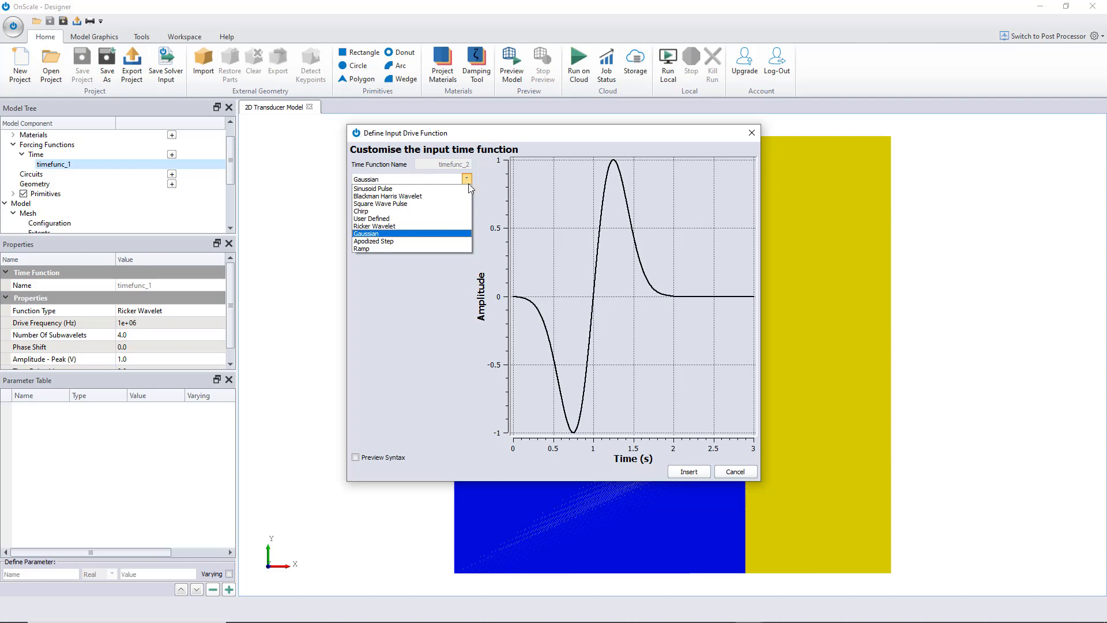
pyautogui.click(463, 218)
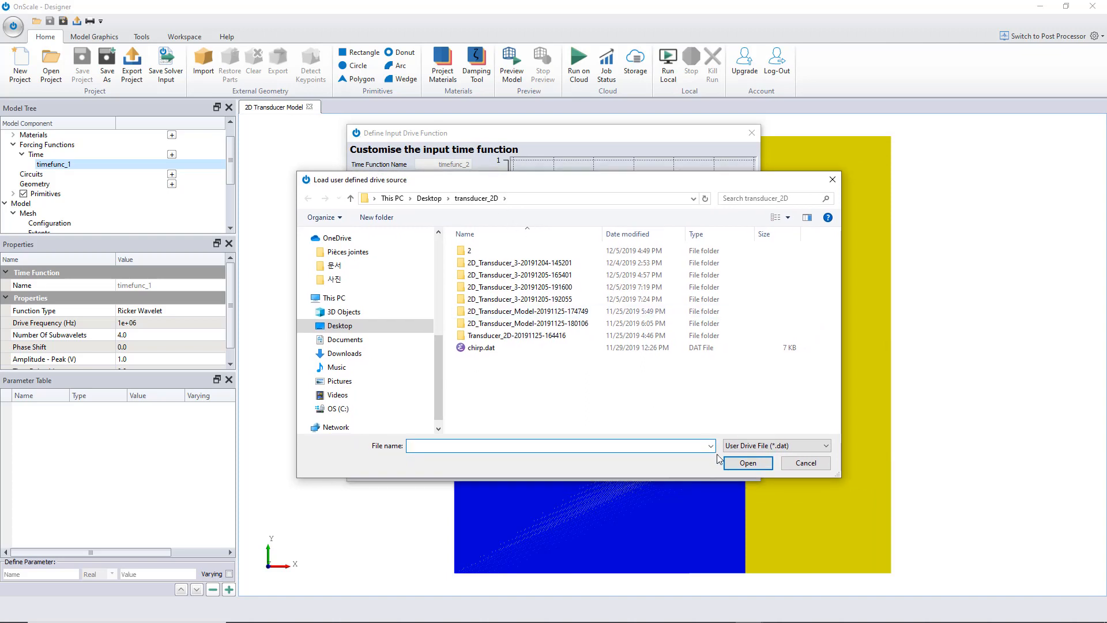
pyautogui.click(781, 445)
pyautogui.click(812, 449)
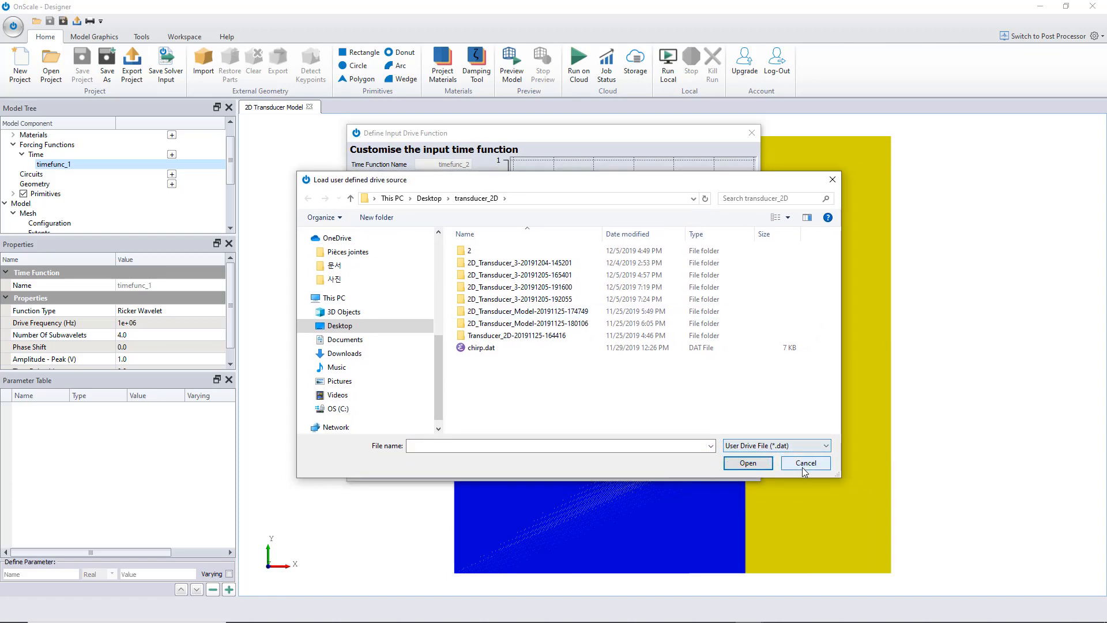
pyautogui.click(805, 463)
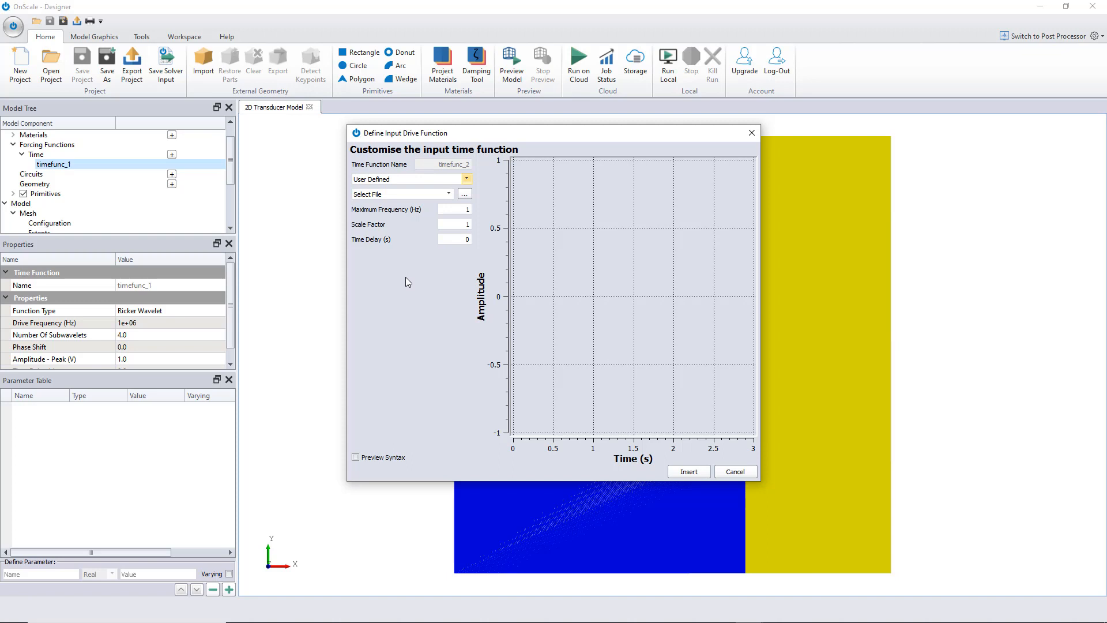
pyautogui.click(752, 132)
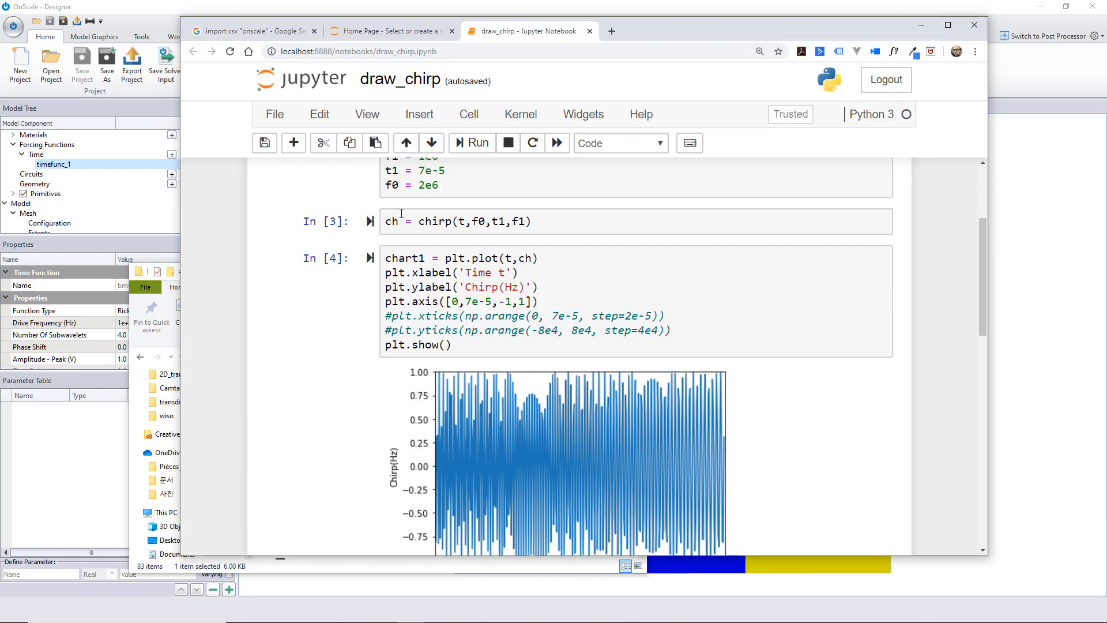
# Switch to the draw_chirp Jupyter notebook and examine the imports, chirp parameters and first chirp plot
pyautogui.scroll(3, 342, 446)
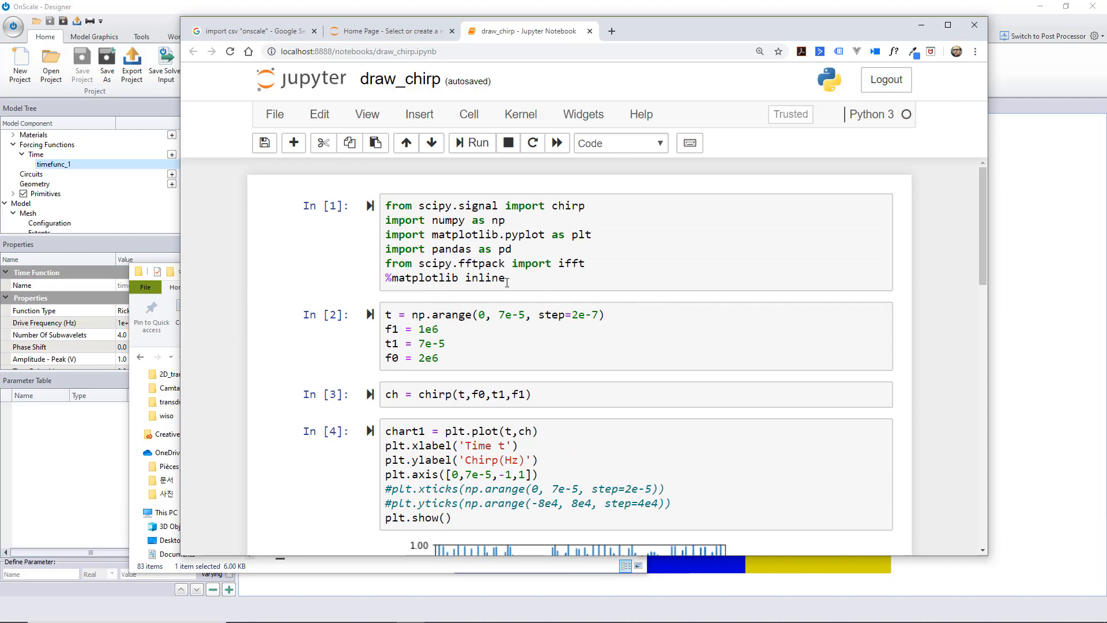
pyautogui.scroll(-4, 478, 221)
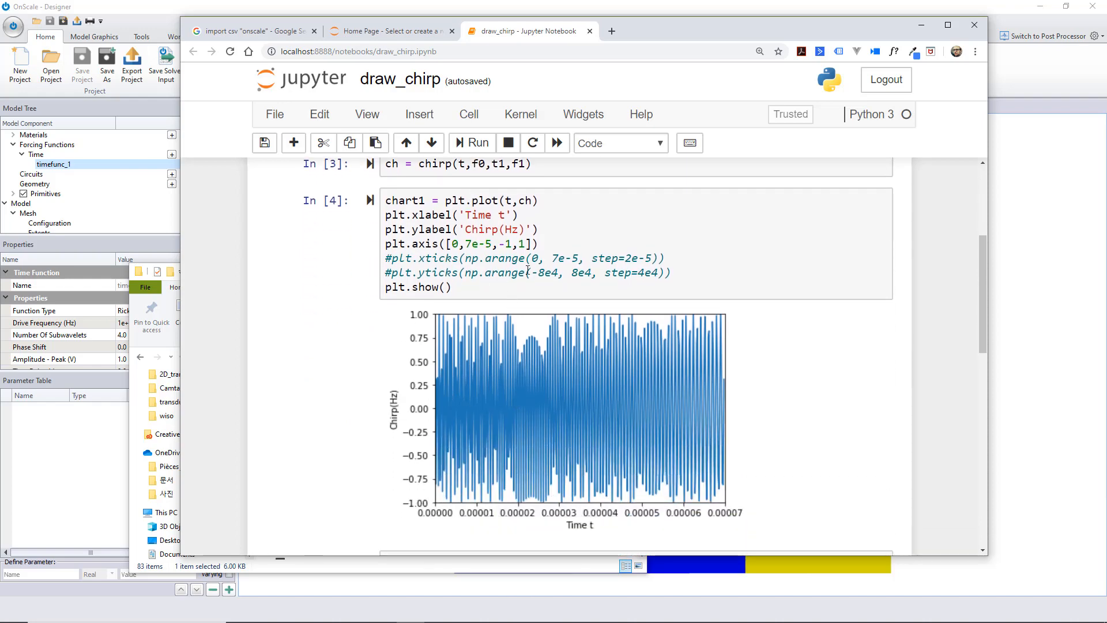
pyautogui.scroll(1, 652, 337)
pyautogui.scroll(-2, 540, 346)
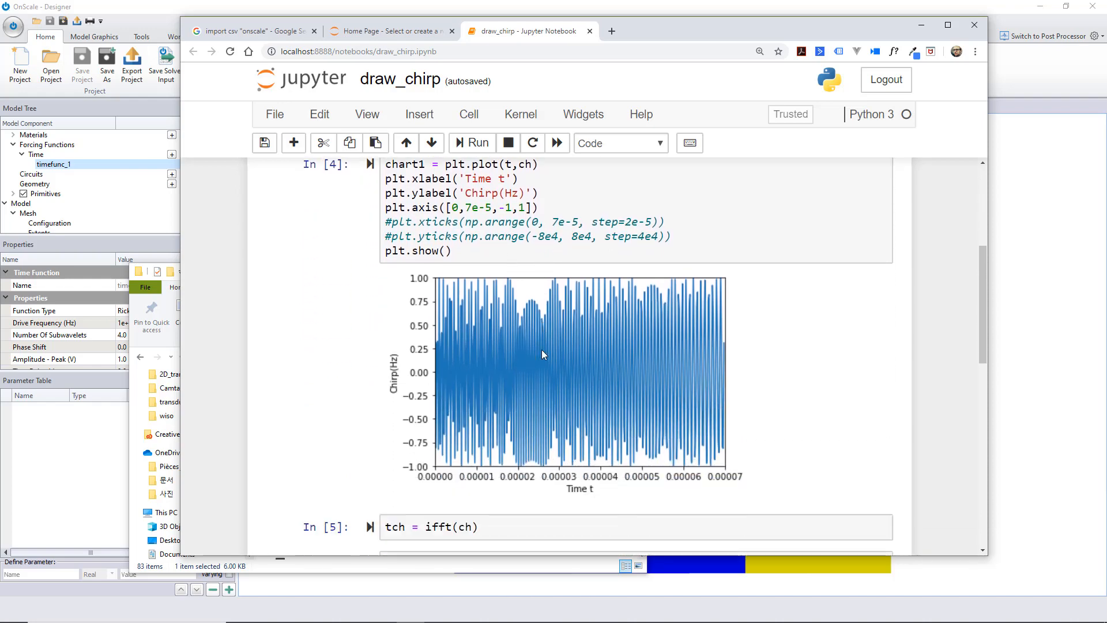
pyautogui.scroll(2, 540, 346)
pyautogui.scroll(1, 540, 346)
pyautogui.scroll(-5, 527, 298)
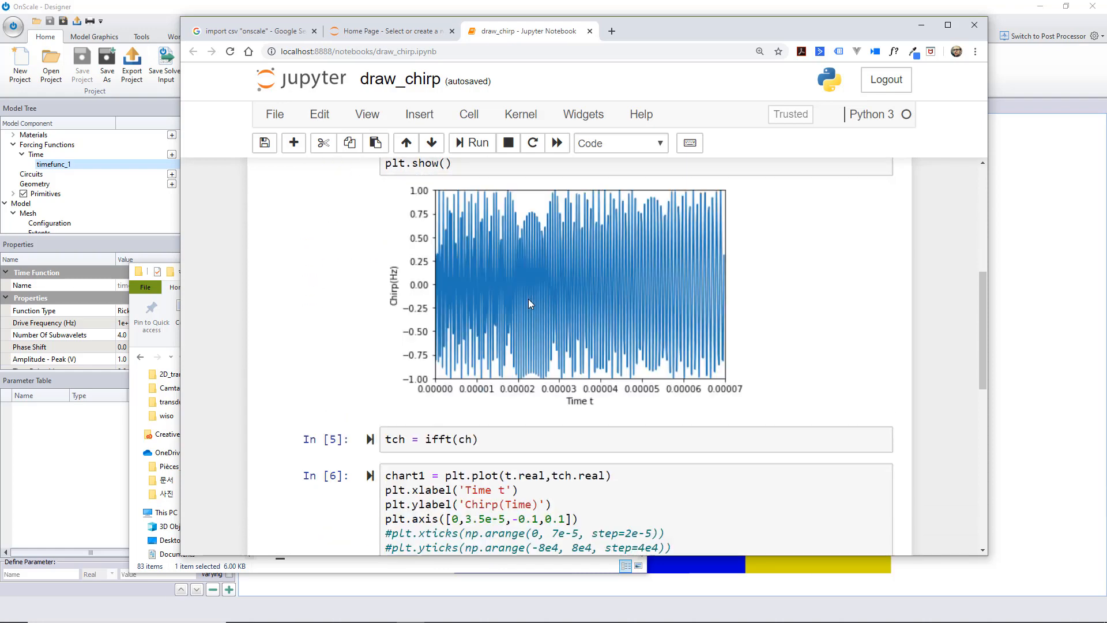
# Examine the notebook's inverse FFT cell, time-domain chirp plot and the cells that export the signal to chirp.csv
pyautogui.scroll(-2, 582, 298)
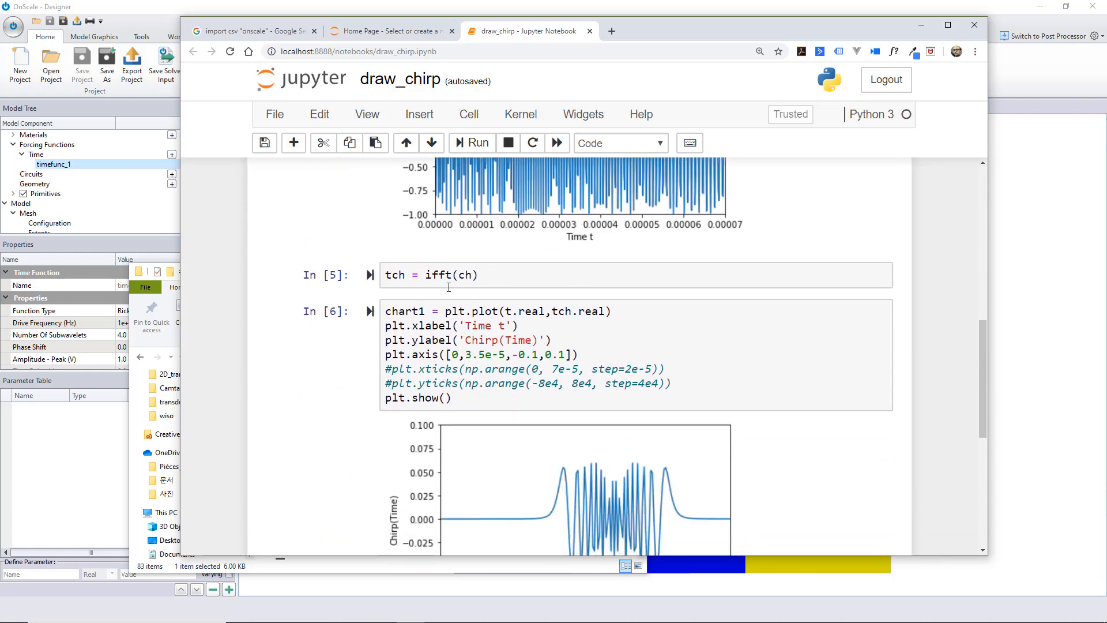
pyautogui.scroll(-1, 449, 288)
pyautogui.scroll(-1, 577, 398)
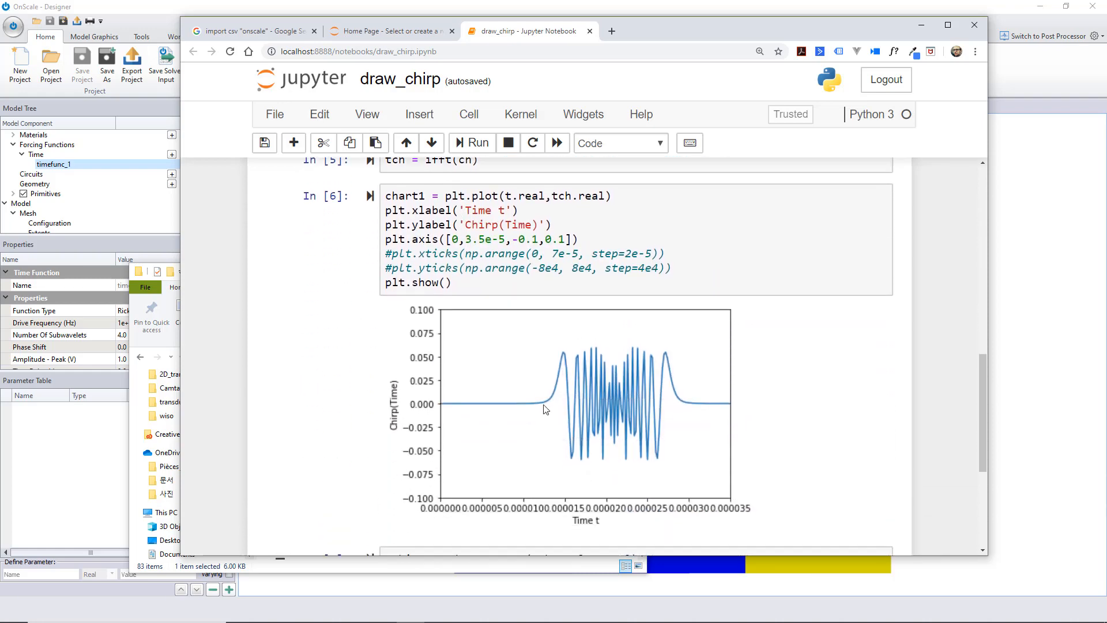
pyautogui.scroll(-2, 453, 424)
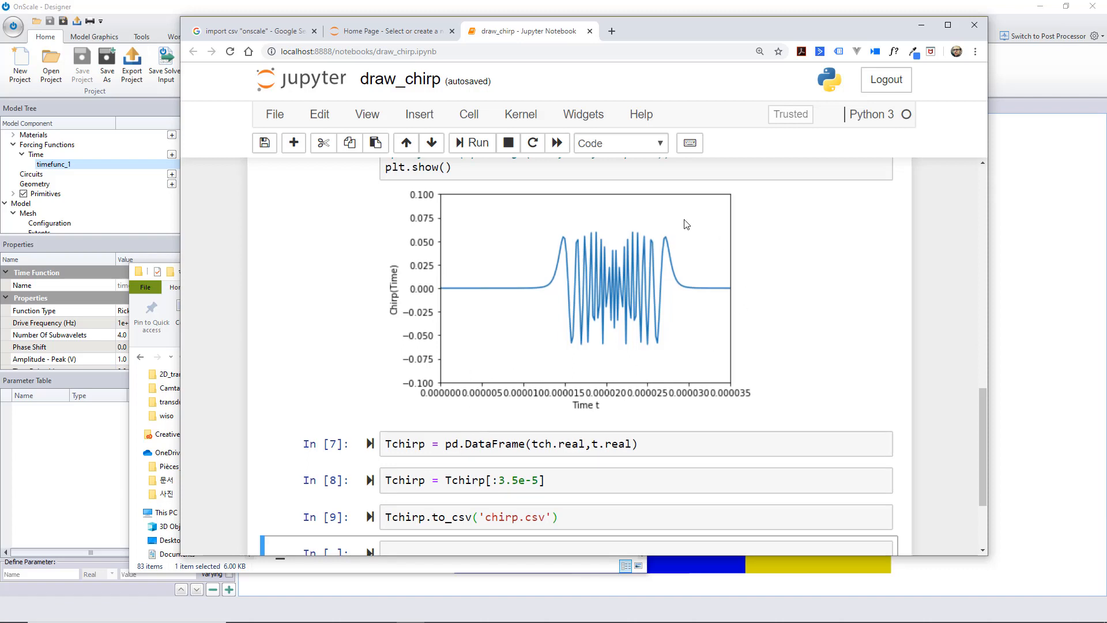
pyautogui.scroll(-1, 737, 369)
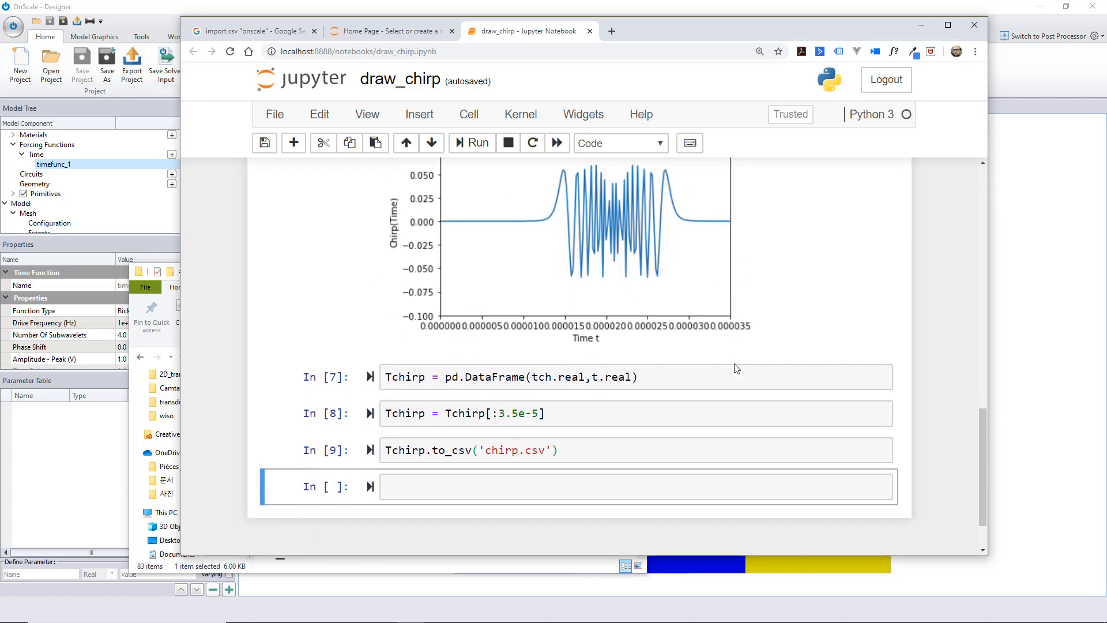
pyautogui.scroll(-1, 737, 369)
pyautogui.click(596, 405)
pyautogui.hotkey('ctrl', 'a')
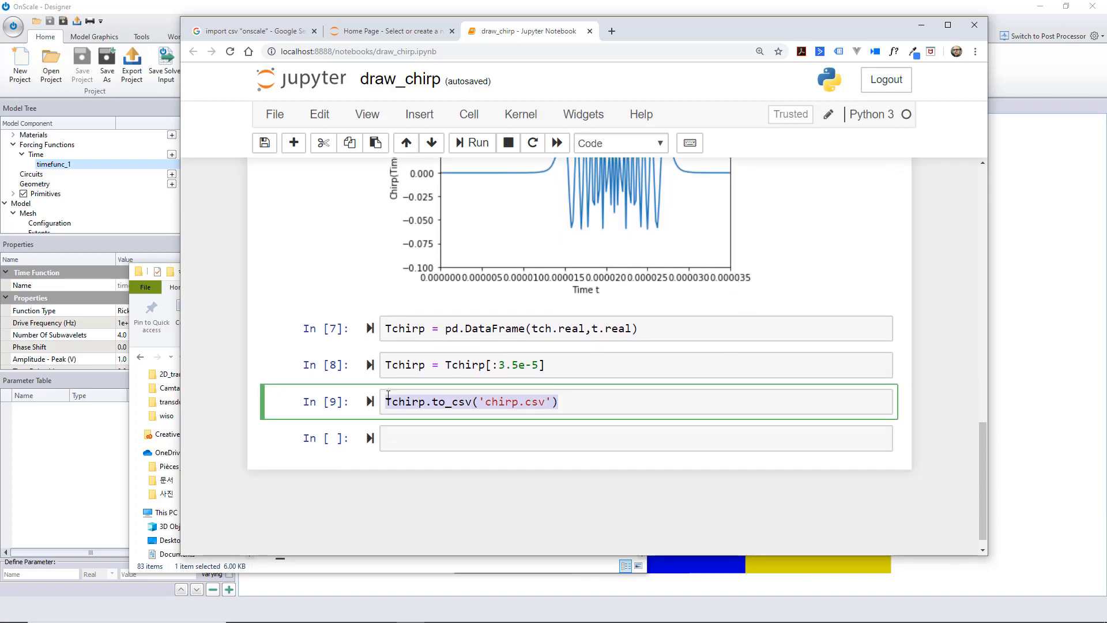
pyautogui.click(642, 397)
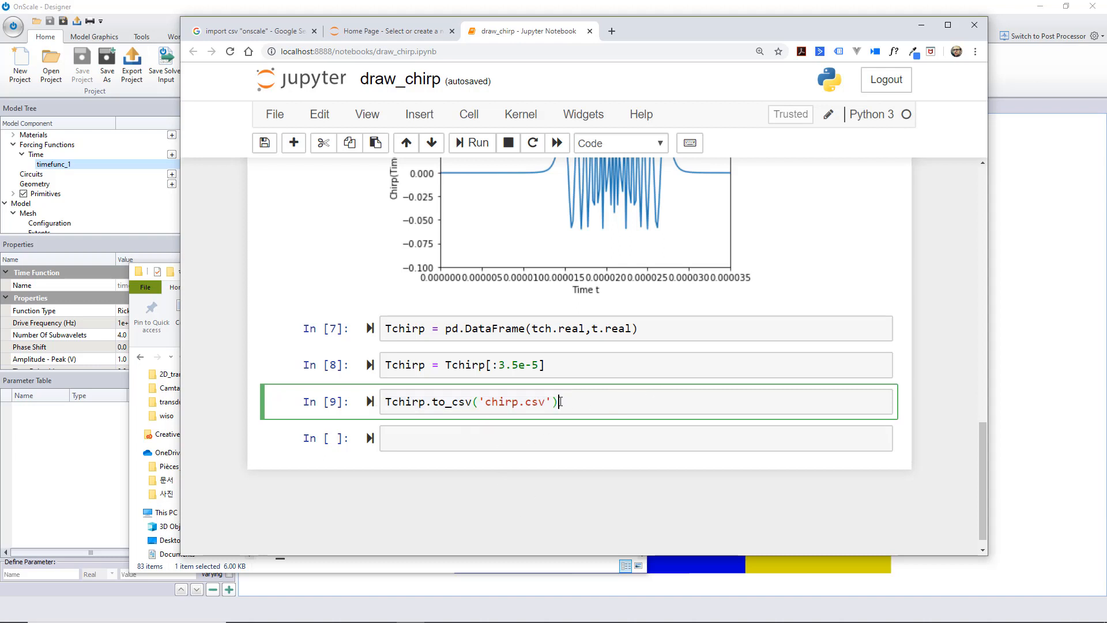
# Switch to File Explorer, open chirp.csv in Excel to inspect its header row and two data columns, and close the workbook
pyautogui.hotkey('alt', 'Tab')
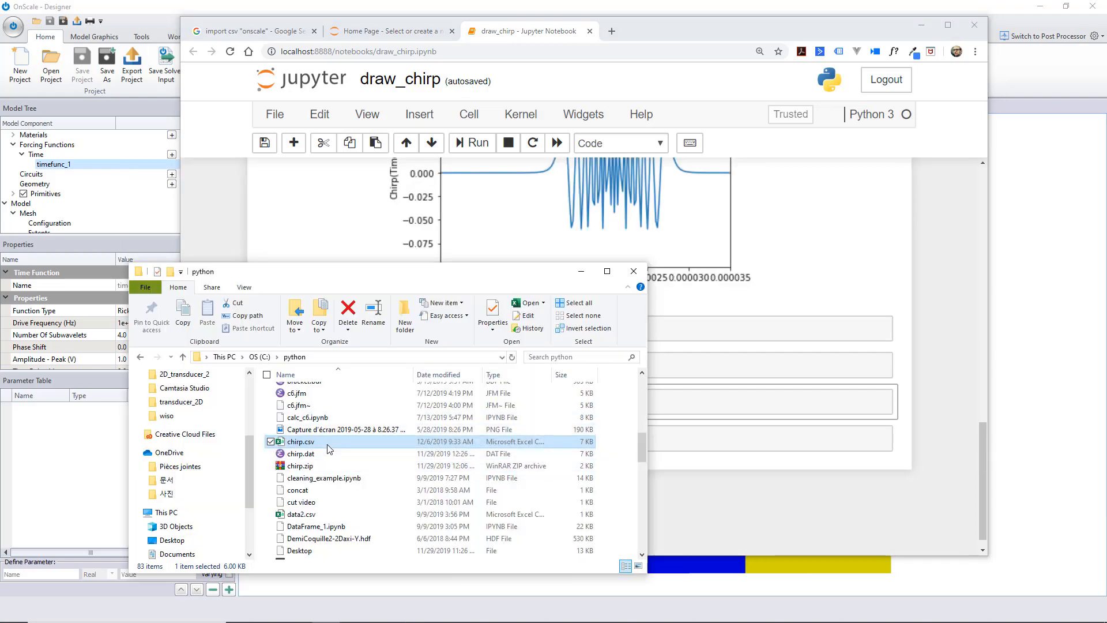
pyautogui.doubleClick(327, 443)
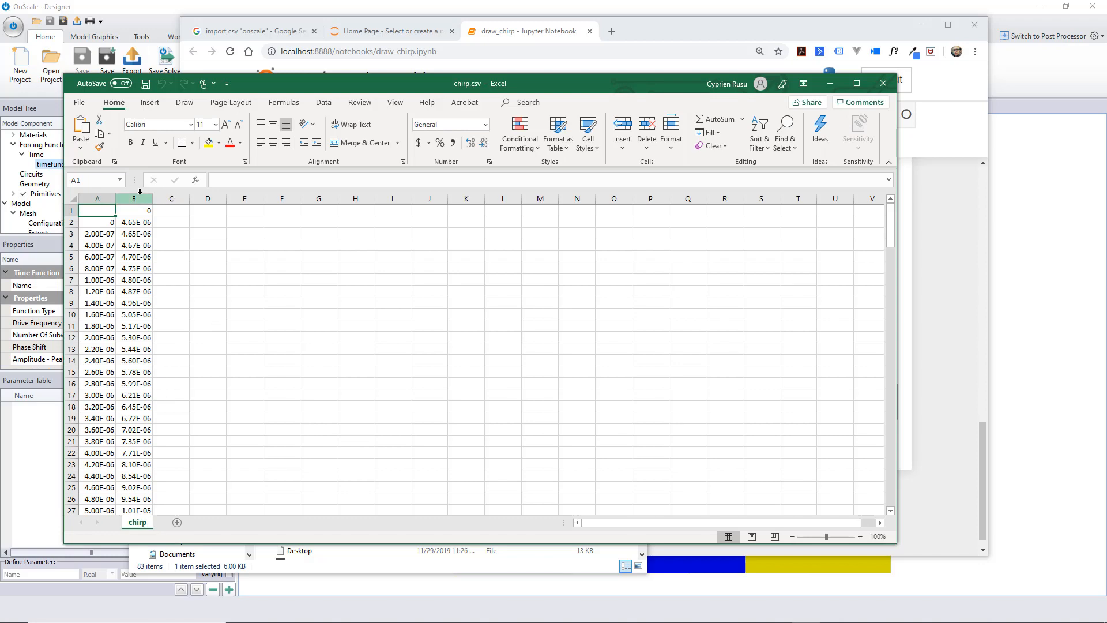
pyautogui.moveTo(139, 198); pyautogui.dragTo(95, 200)
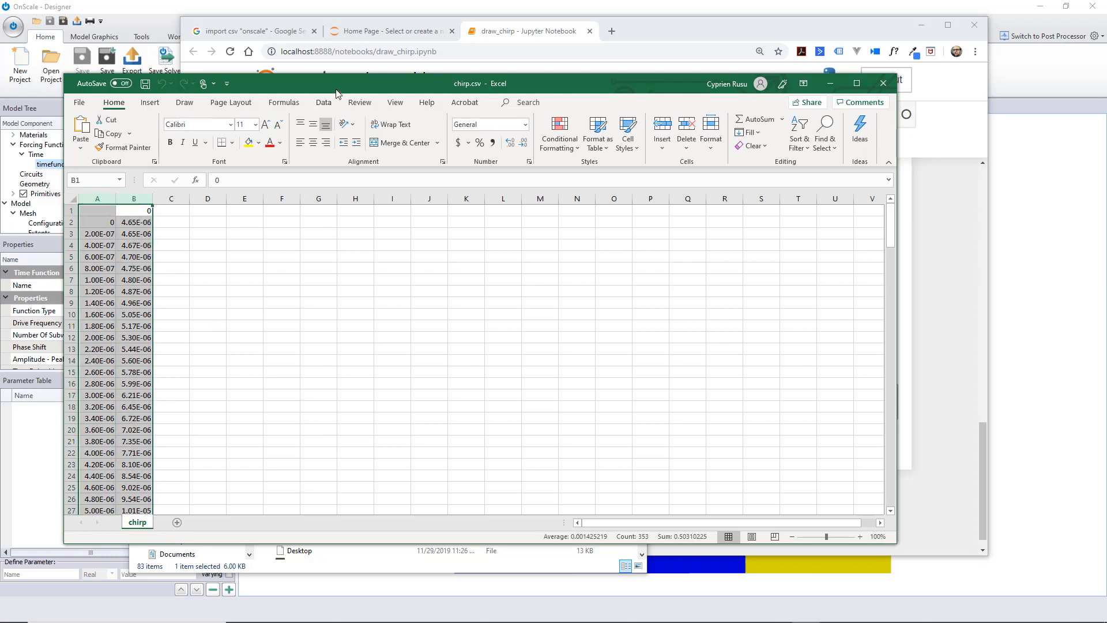
pyautogui.moveTo(337, 92); pyautogui.dragTo(377, 78)
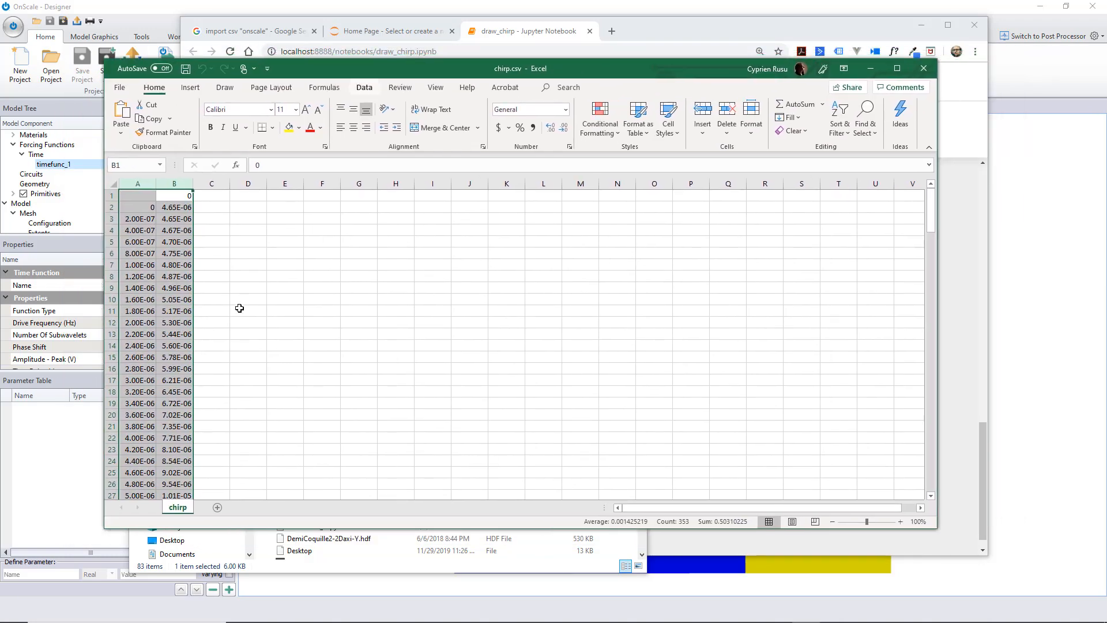
pyautogui.click(240, 310)
pyautogui.scroll(-5, 223, 401)
pyautogui.scroll(5, 210, 396)
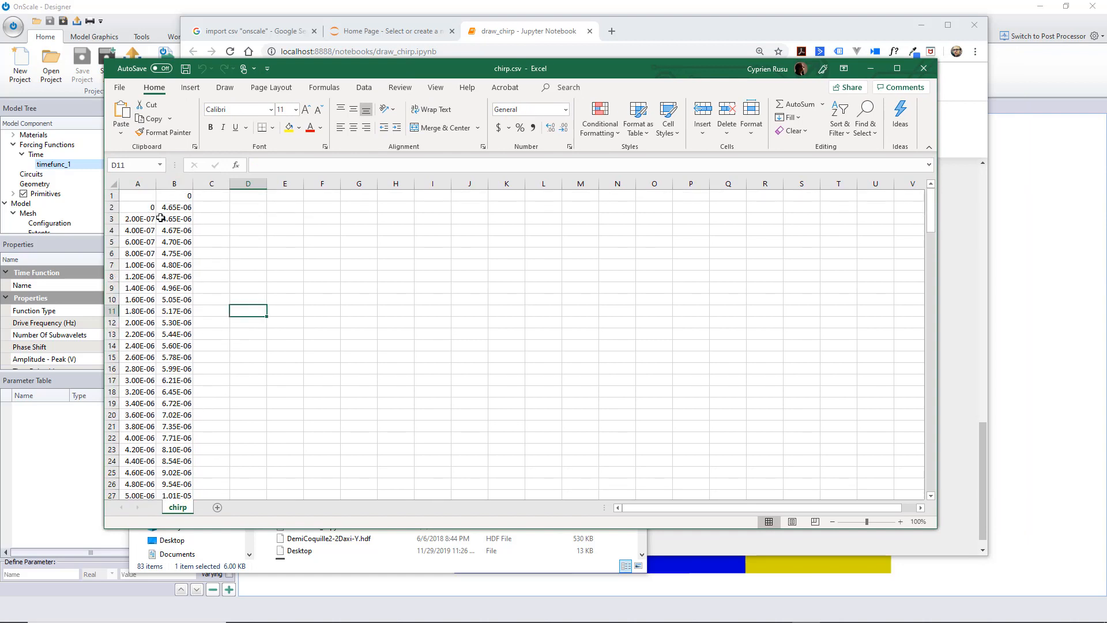
pyautogui.click(108, 196)
pyautogui.click(309, 287)
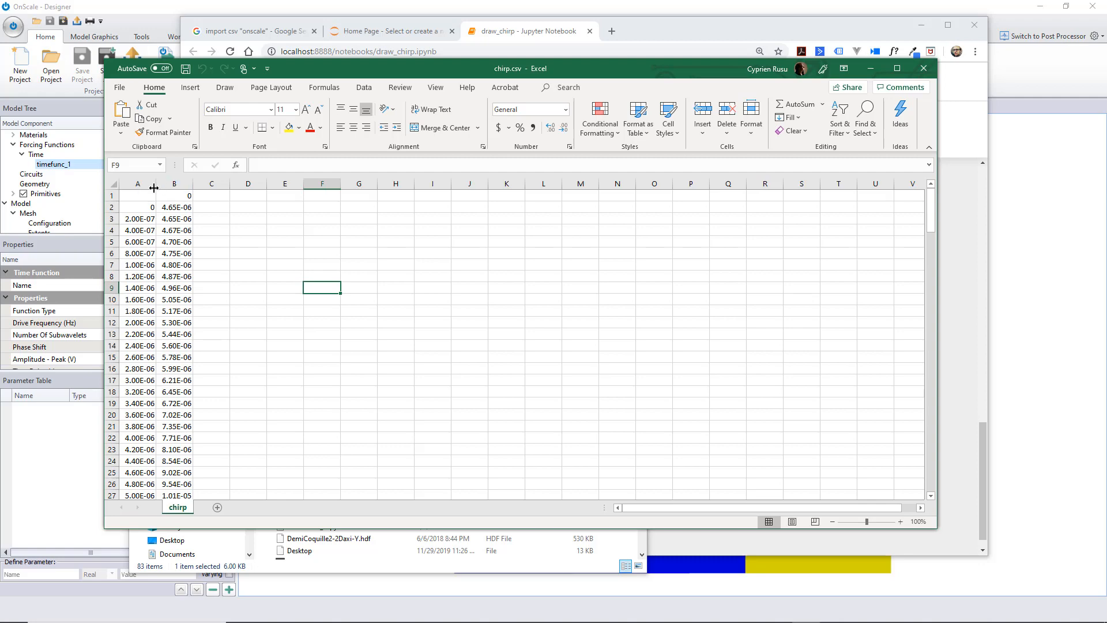
pyautogui.click(931, 75)
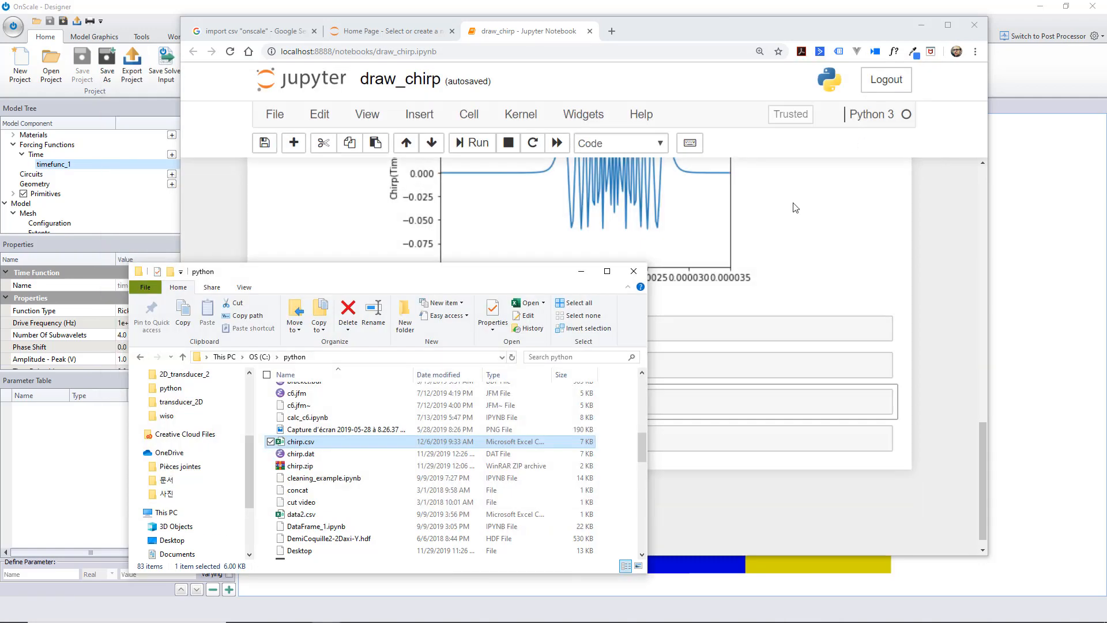
# Open chirp.csv from the python folder in WordPad and examine its first line and comma-separated value pairs
pyautogui.rightClick(310, 442)
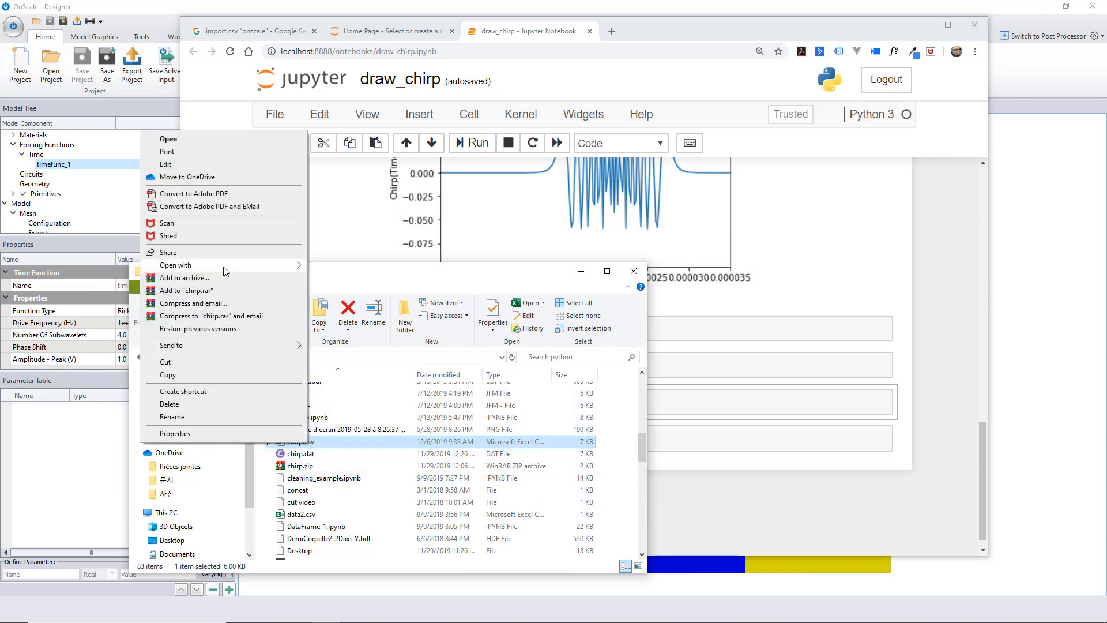
pyautogui.moveTo(225, 271)
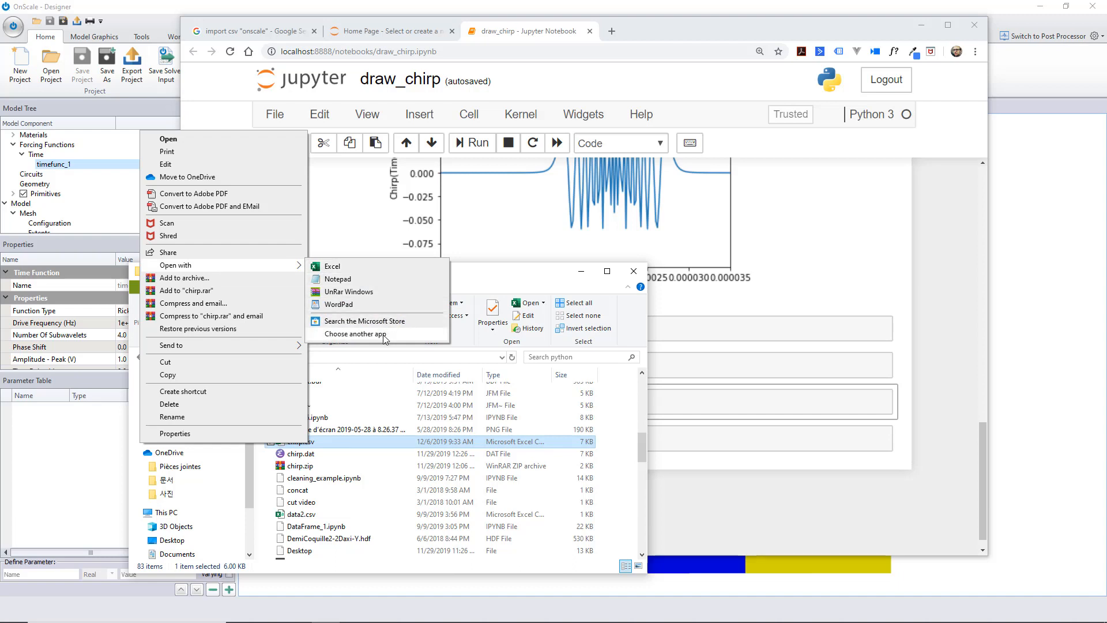
pyautogui.click(372, 305)
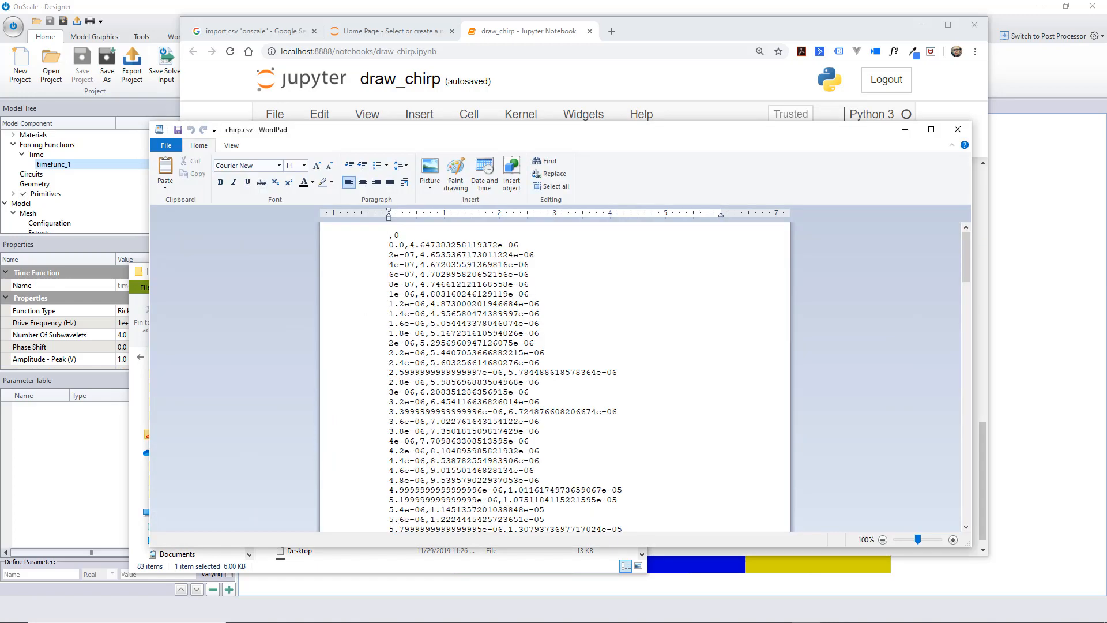
pyautogui.scroll(-10, 495, 252)
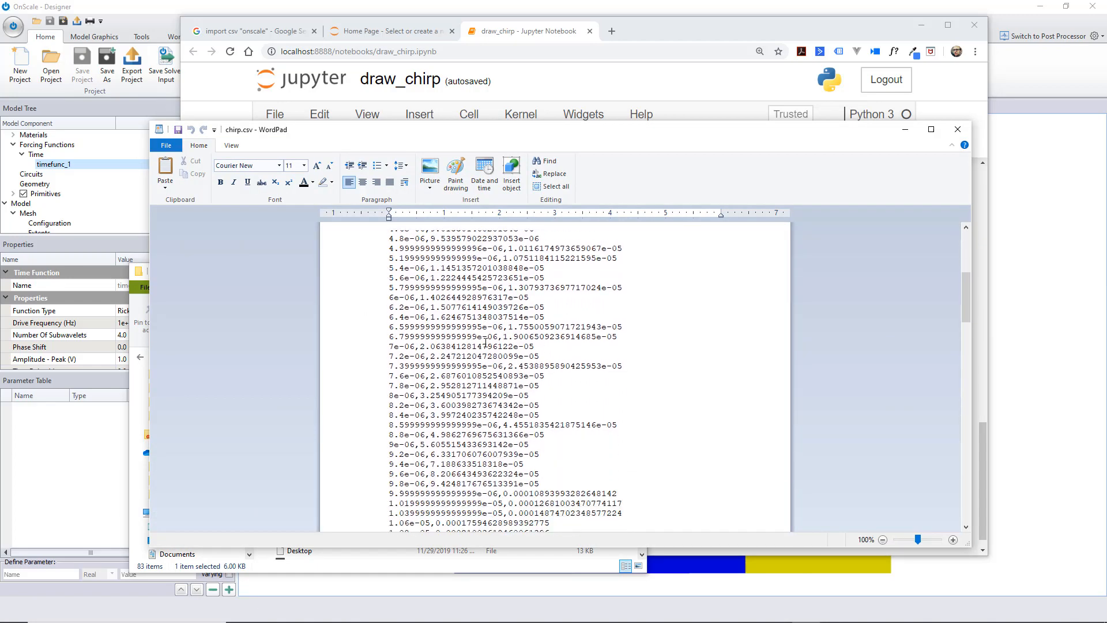
pyautogui.scroll(10, 486, 344)
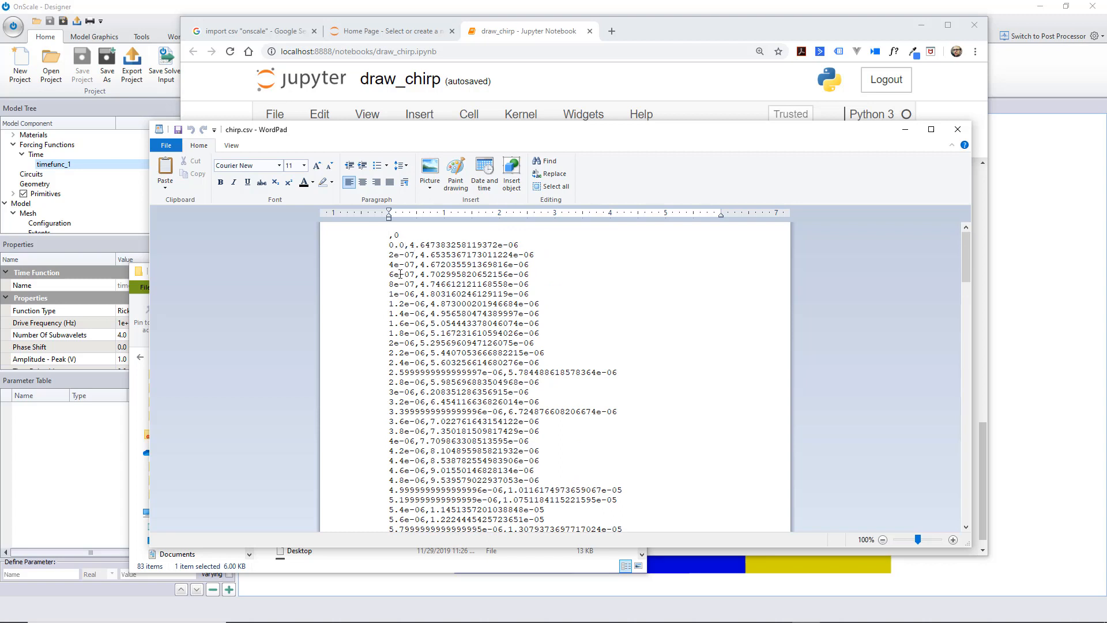
pyautogui.moveTo(407, 244); pyautogui.dragTo(400, 245)
pyautogui.scroll(-16, 441, 426)
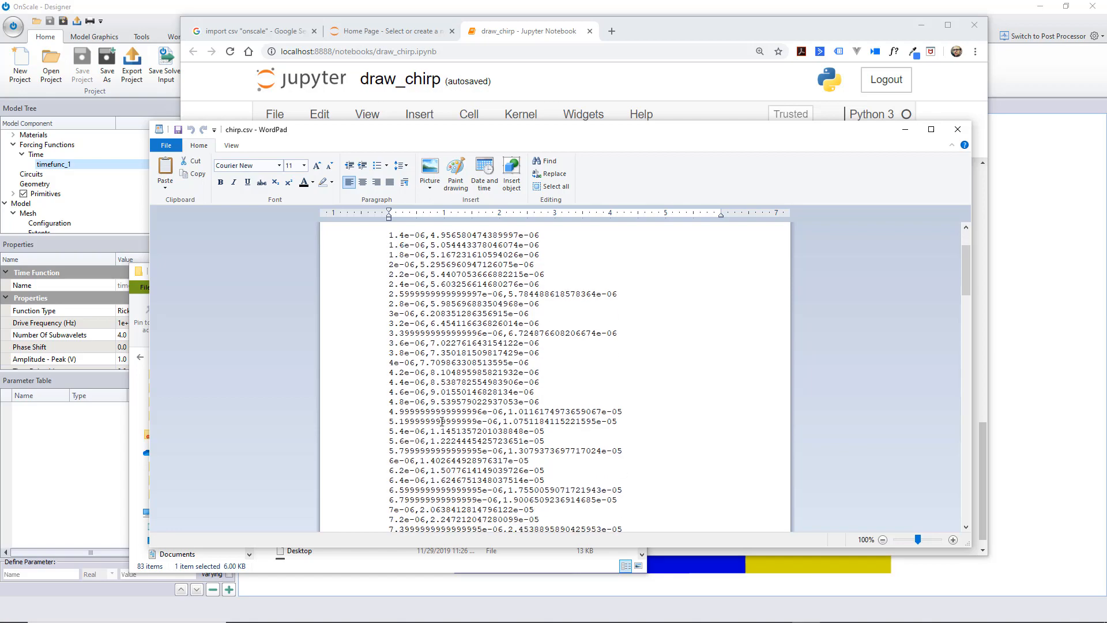
pyautogui.scroll(16, 442, 398)
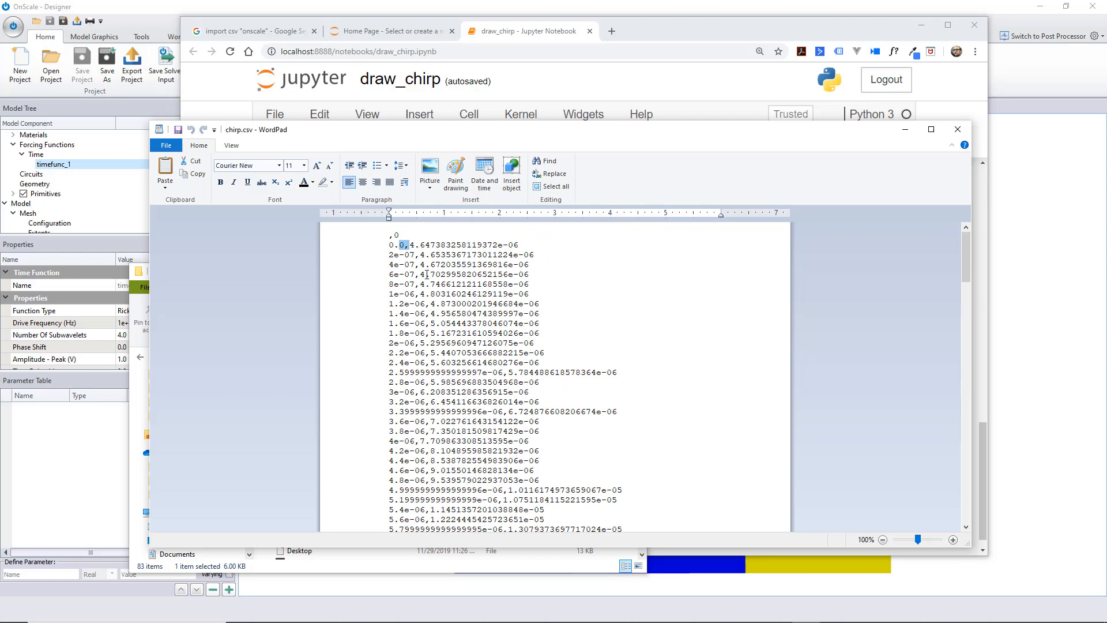
pyautogui.click(620, 266)
pyautogui.moveTo(523, 121); pyautogui.dragTo(481, 126)
pyautogui.scroll(-4, 383, 315)
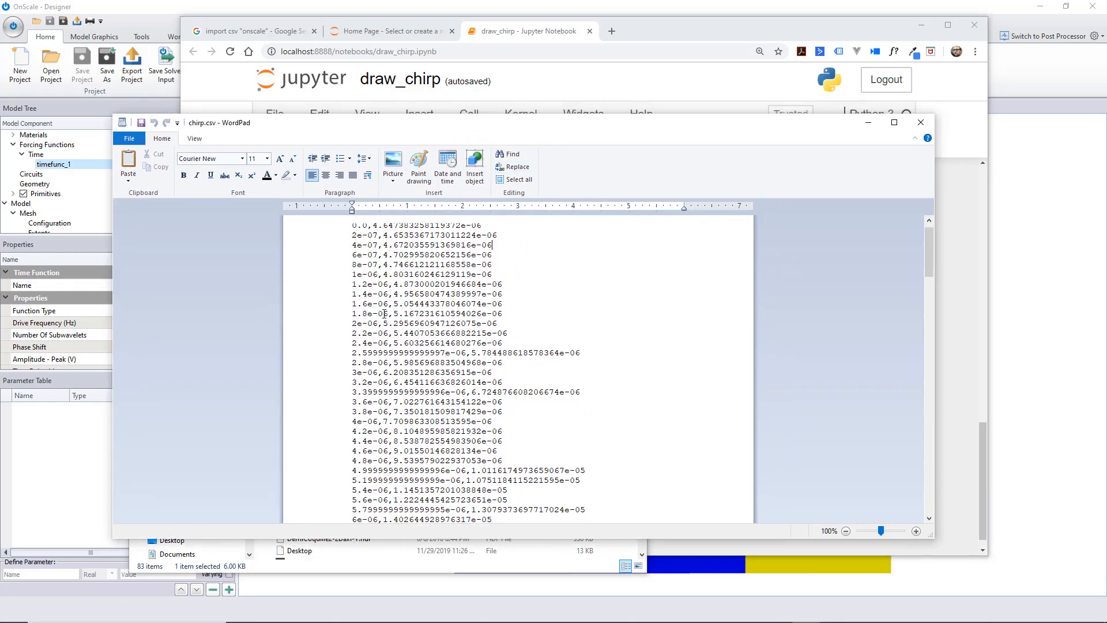
# Delete the ",0" header line at the start of chirp.csv in WordPad
pyautogui.scroll(4, 387, 318)
pyautogui.moveTo(360, 225); pyautogui.dragTo(338, 224)
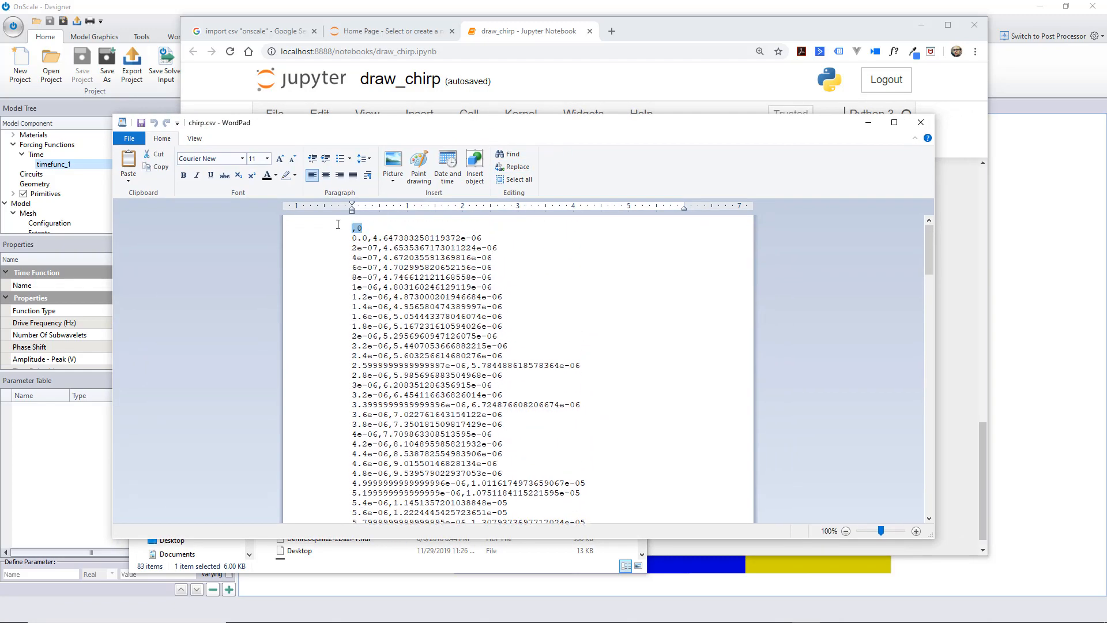
pyautogui.press('Delete')
pyautogui.press('Delete')
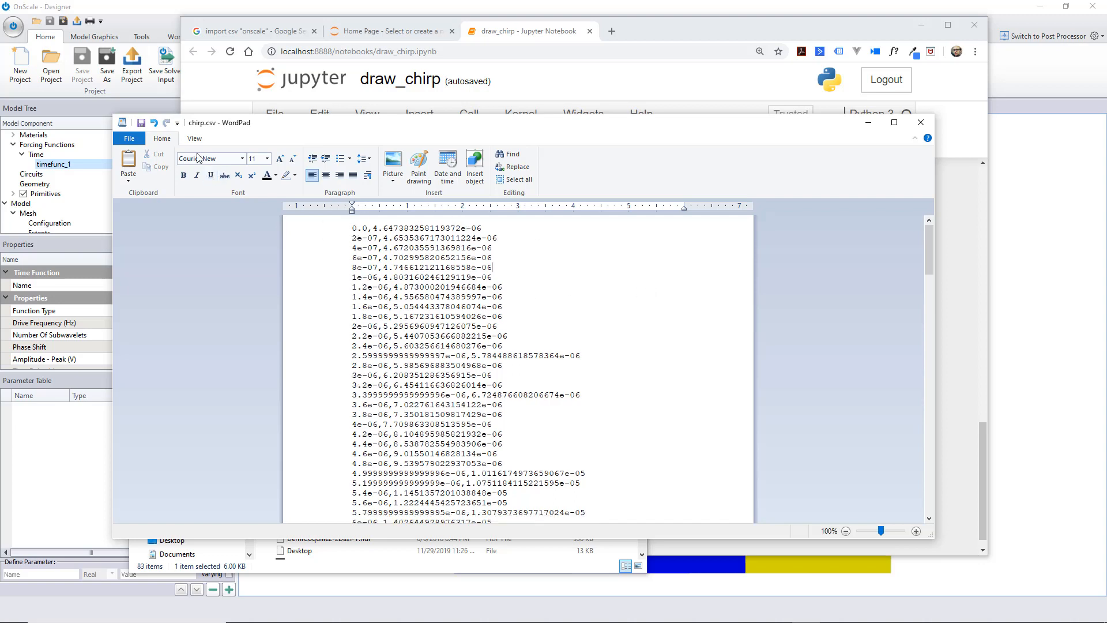
# Replace every comma in chirp.csv with a space and close the Replace dialog
pyautogui.click(515, 168)
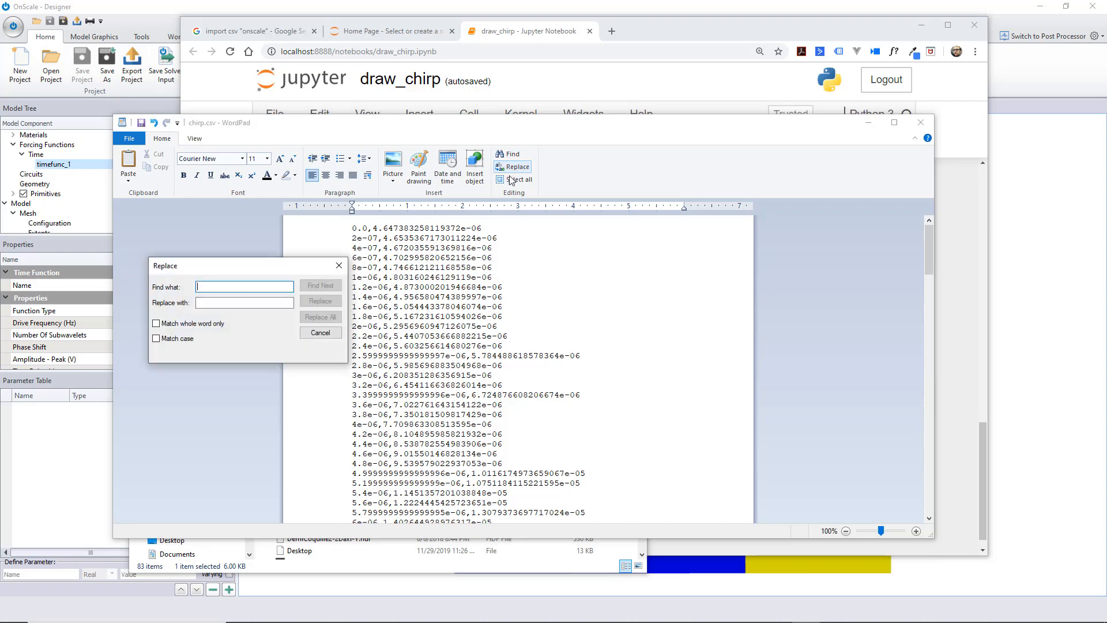
pyautogui.write('.')
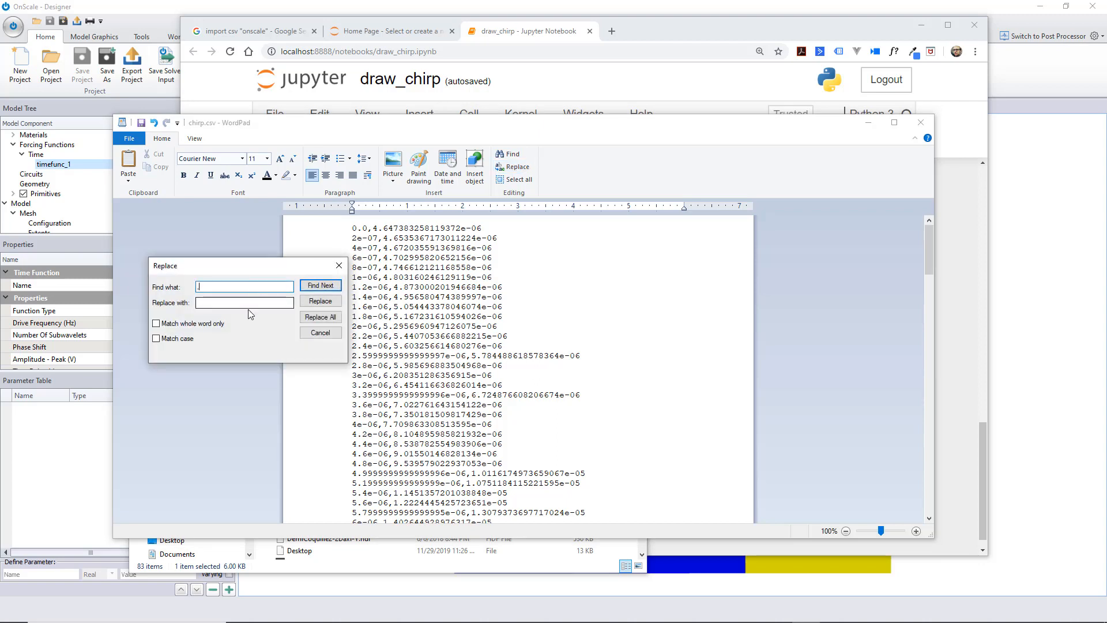
pyautogui.click(231, 303)
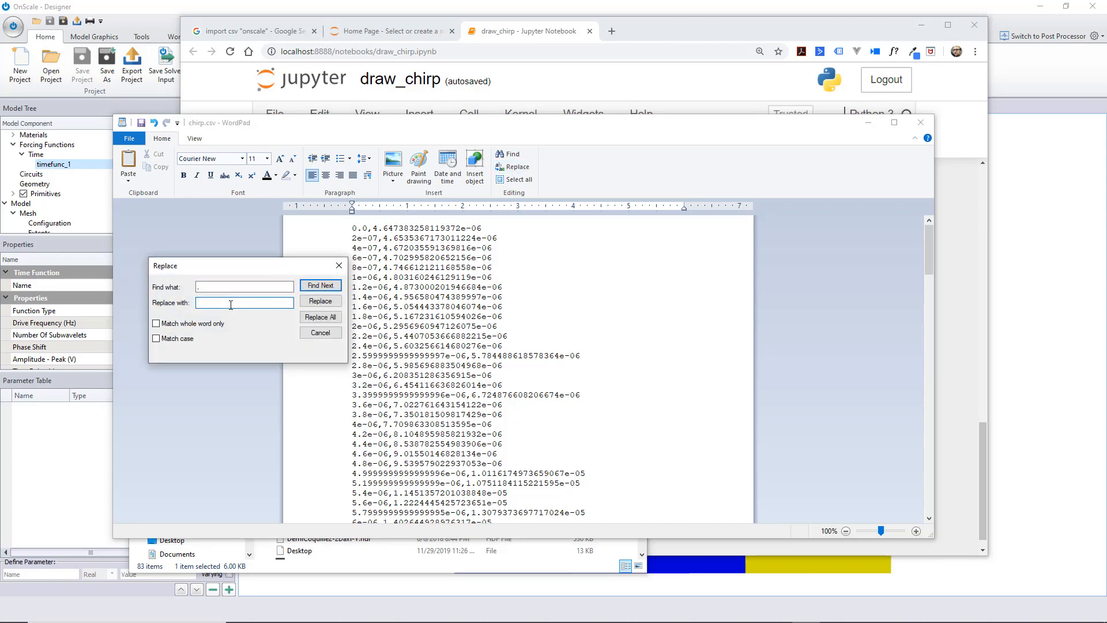
pyautogui.click(320, 317)
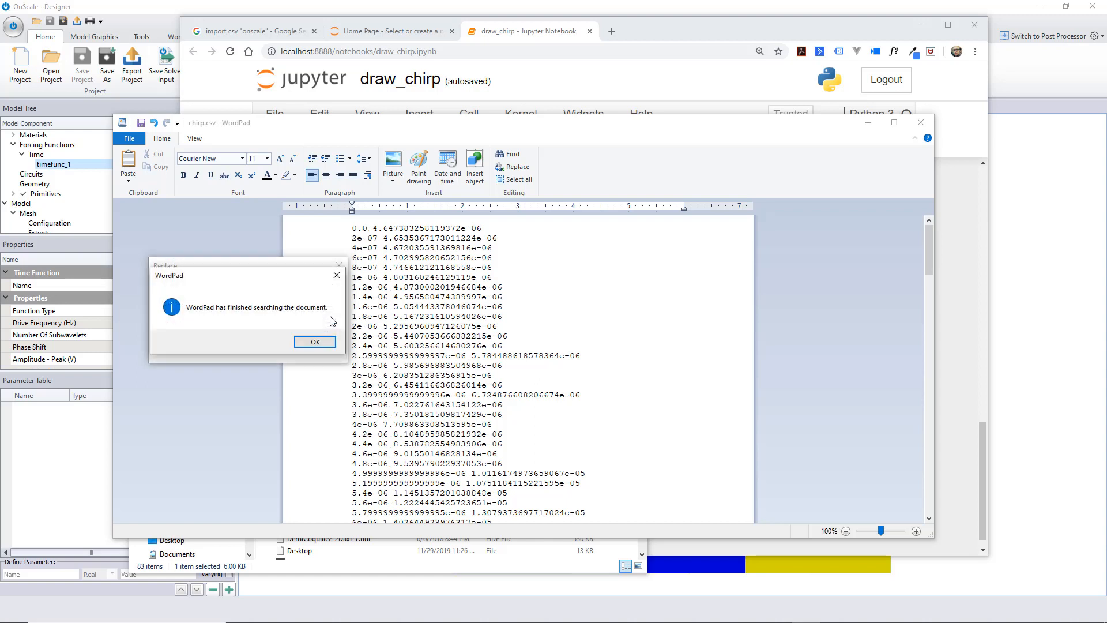
pyautogui.click(326, 345)
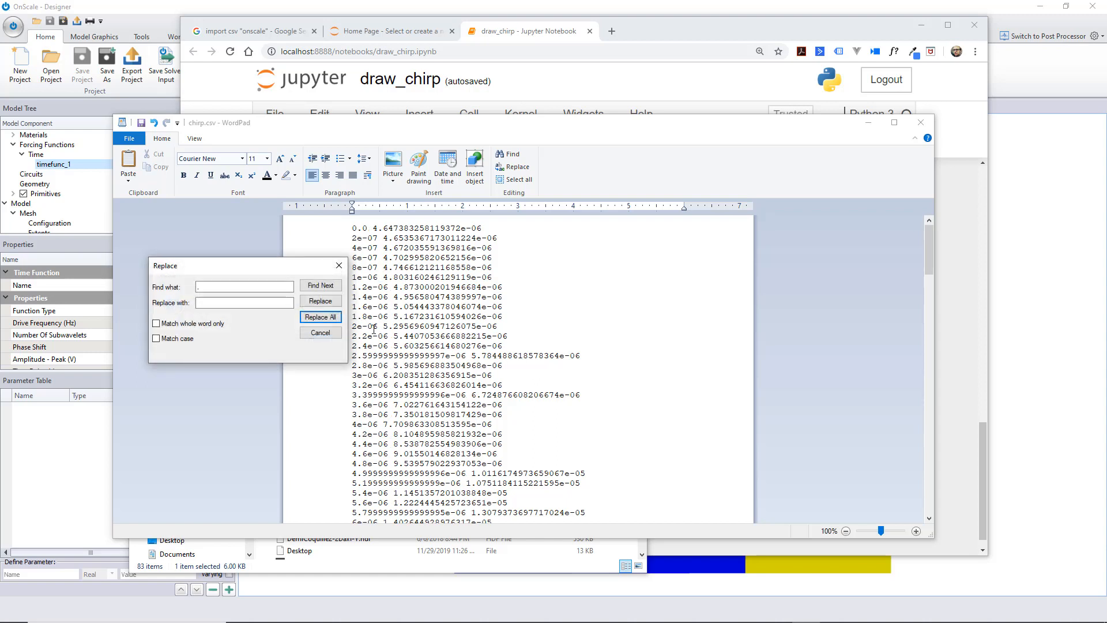
pyautogui.click(339, 265)
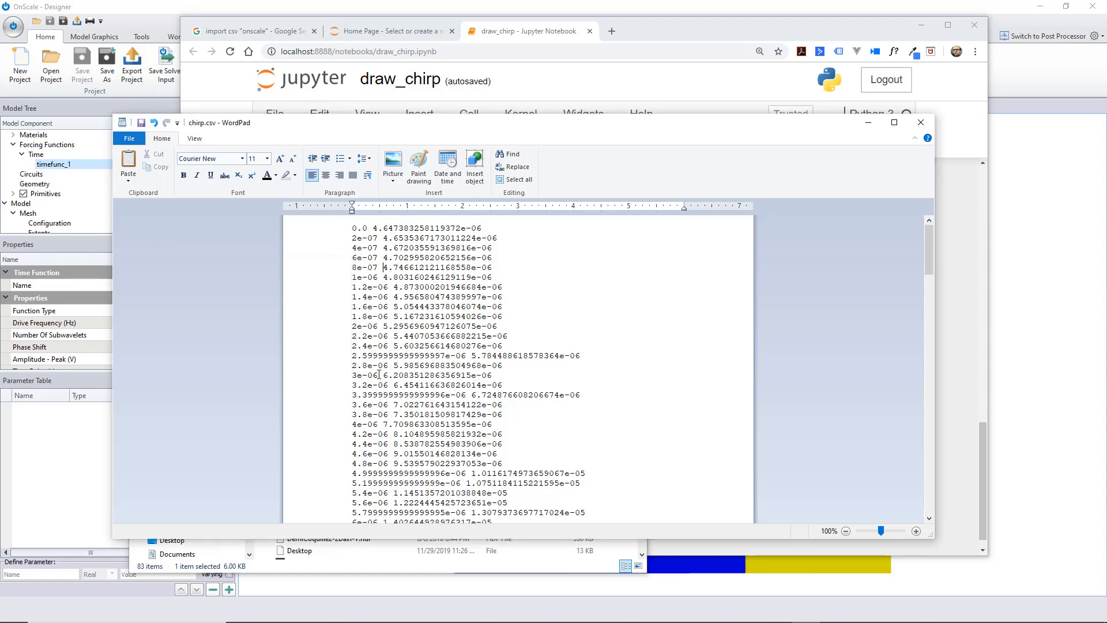
# Check the space-separated data, save chirp.csv and close WordPad
pyautogui.scroll(-3, 378, 361)
pyautogui.scroll(3, 379, 360)
pyautogui.click(142, 124)
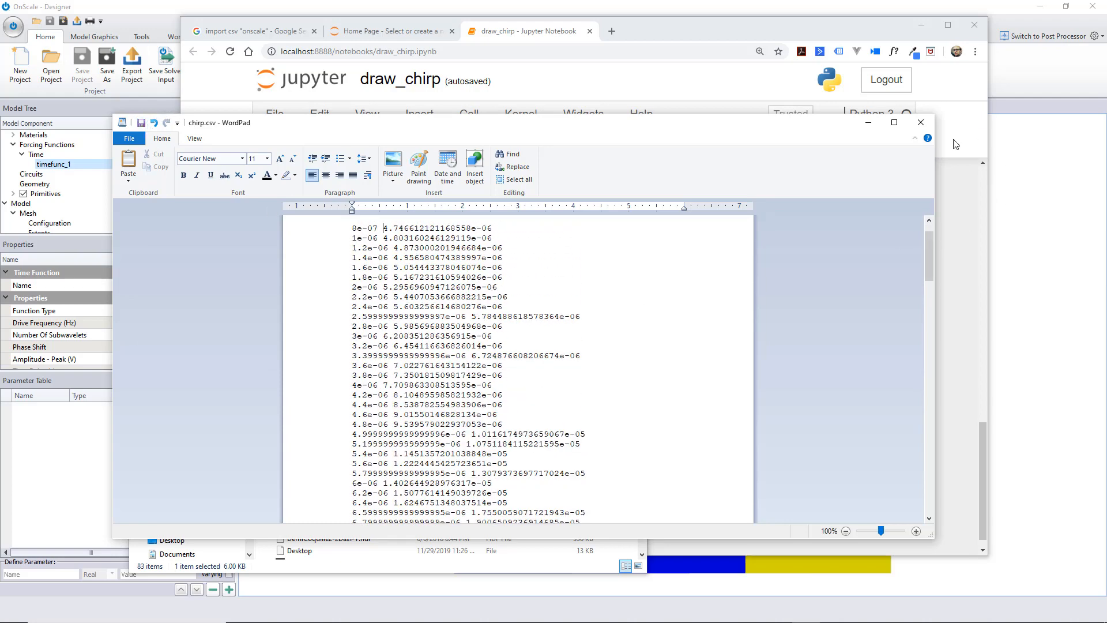
pyautogui.click(921, 124)
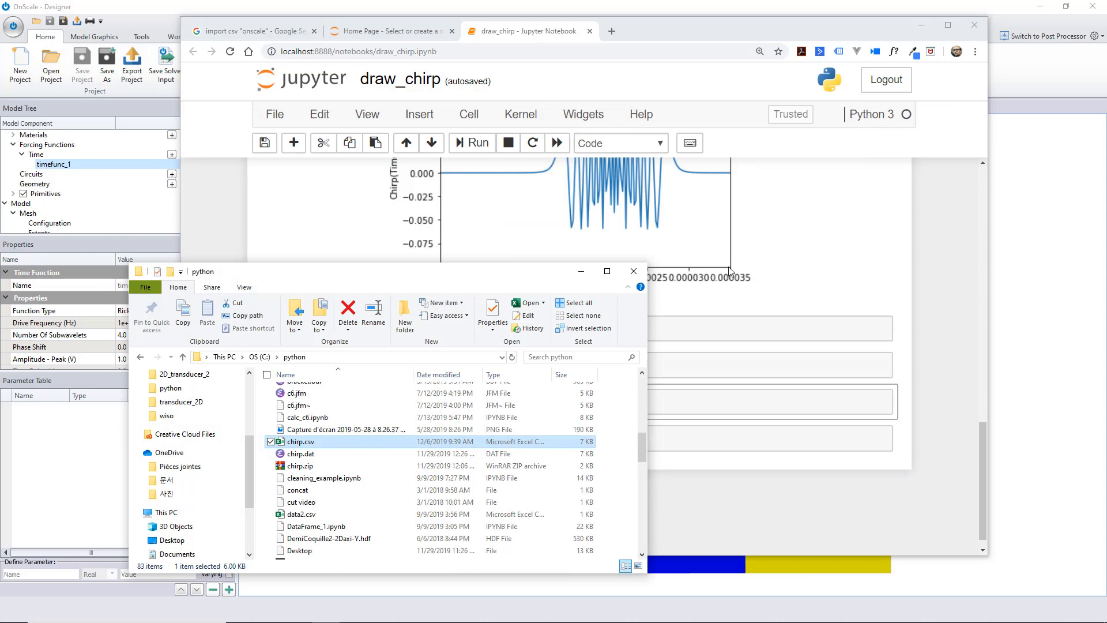
# Delete the old chirp.dat file from the python folder
pyautogui.click(308, 444)
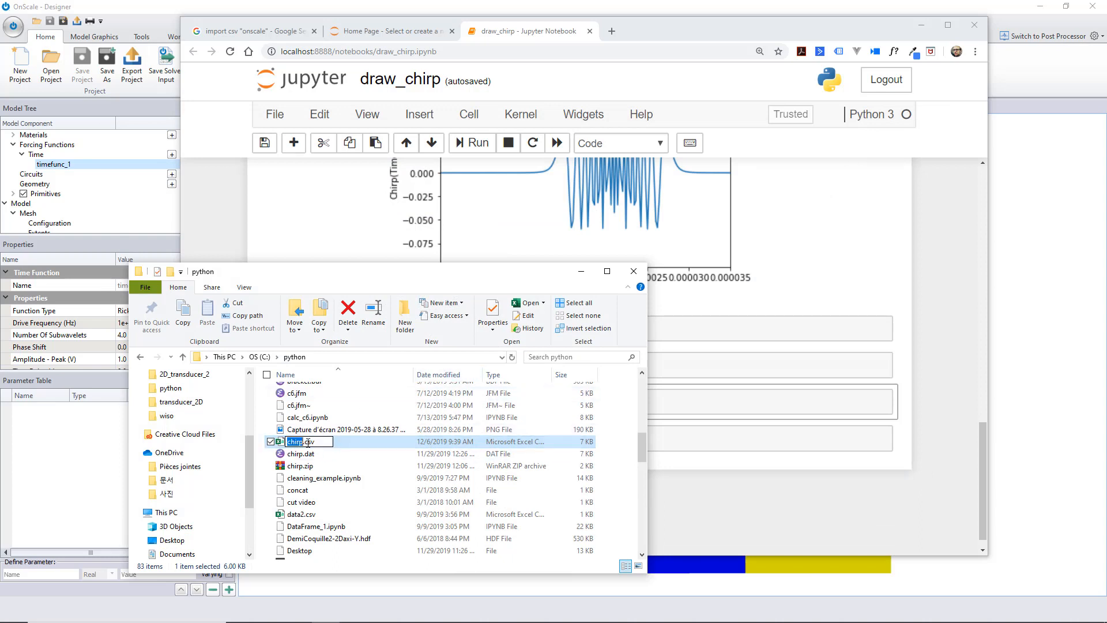
pyautogui.moveTo(316, 443); pyautogui.dragTo(312, 445)
pyautogui.click(358, 459)
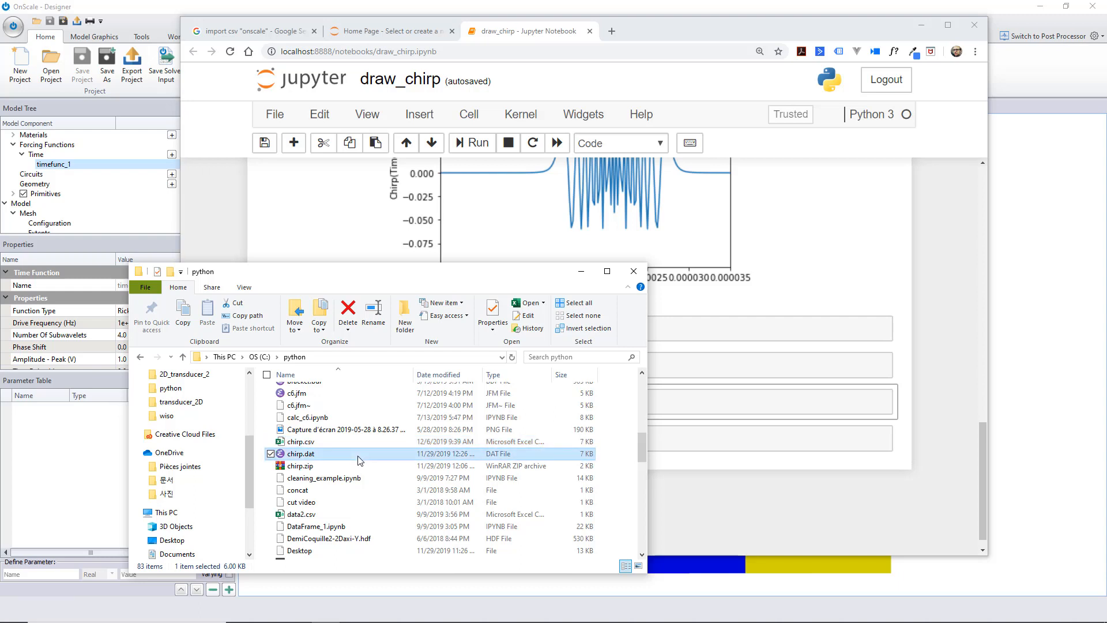
pyautogui.press('Delete')
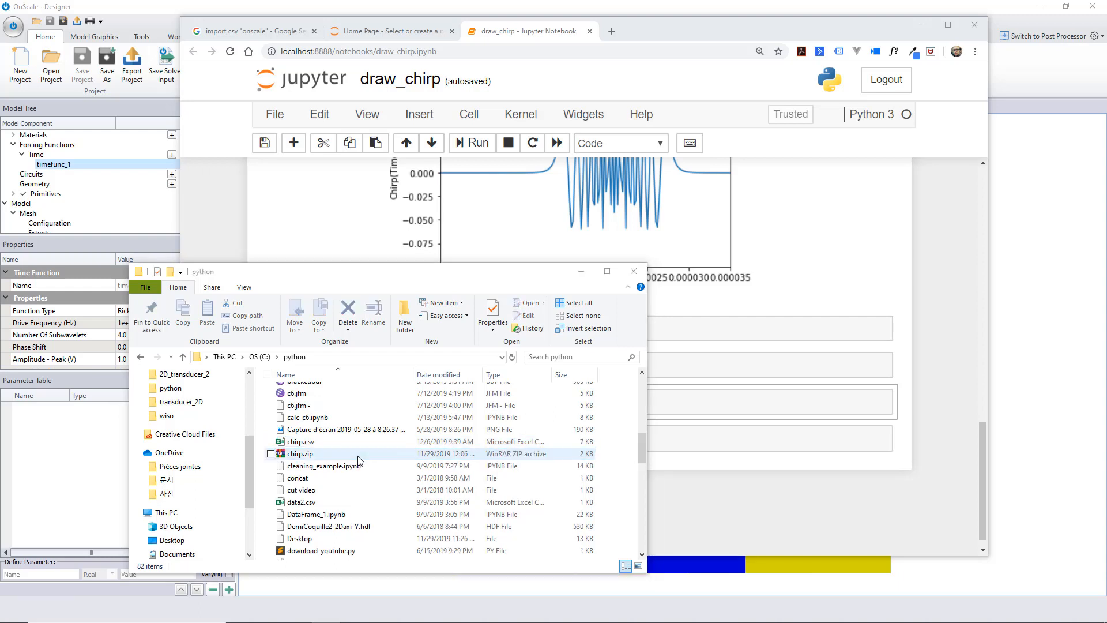
# Rename chirp.csv in the python folder as chirp.dat and accept the file extension change
pyautogui.click(310, 444)
pyautogui.click(311, 445)
pyautogui.click(318, 442)
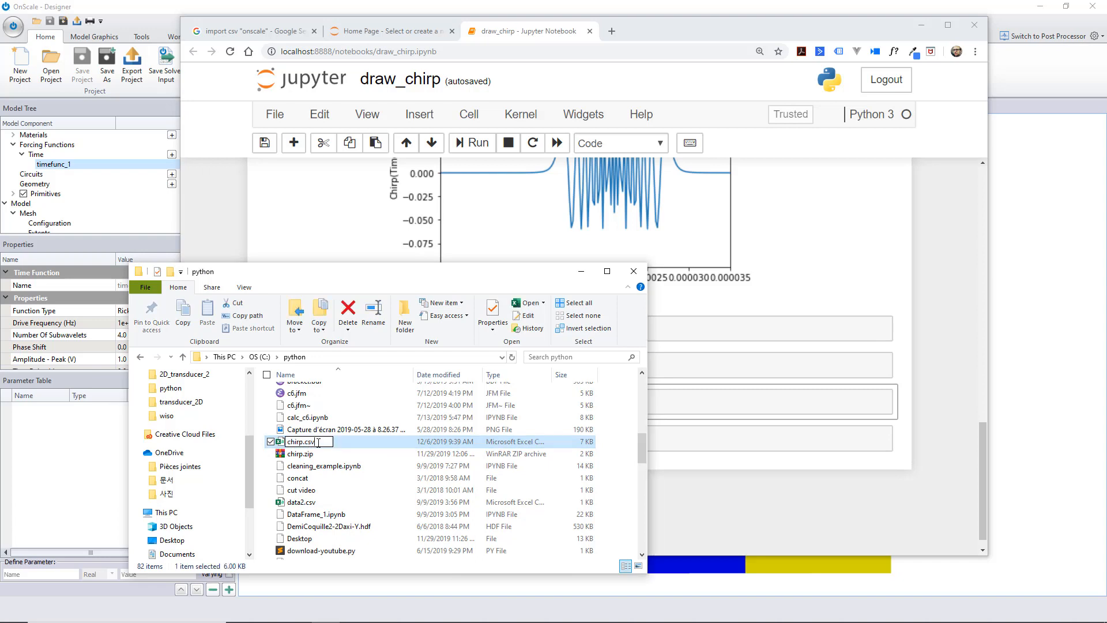
pyautogui.press('BackSpace')
pyautogui.write('dat')
pyautogui.press('Return')
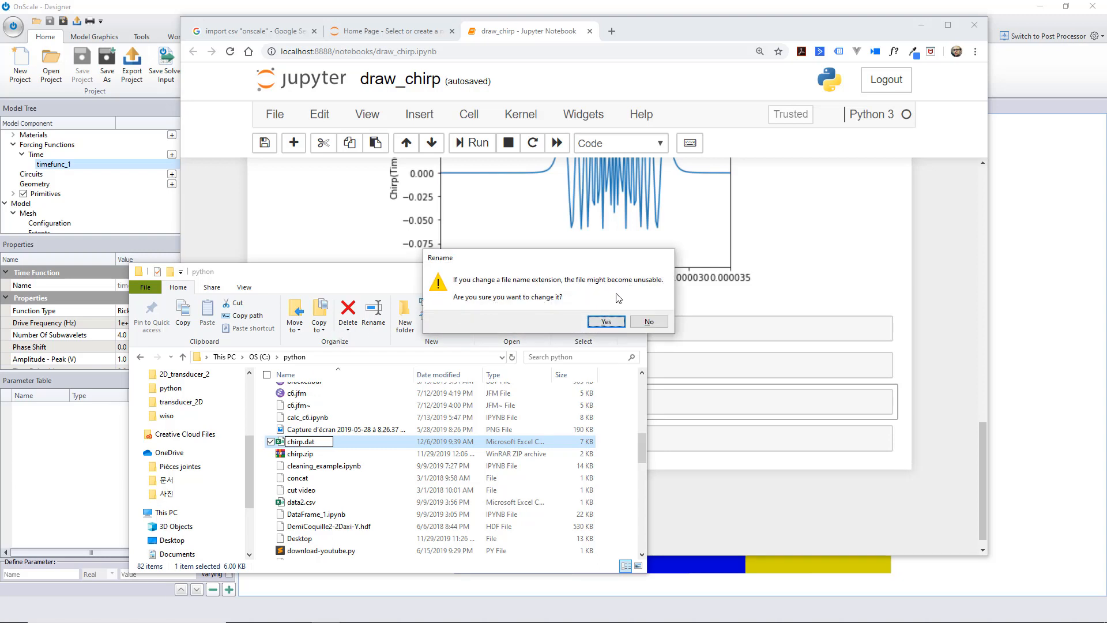
pyautogui.click(606, 322)
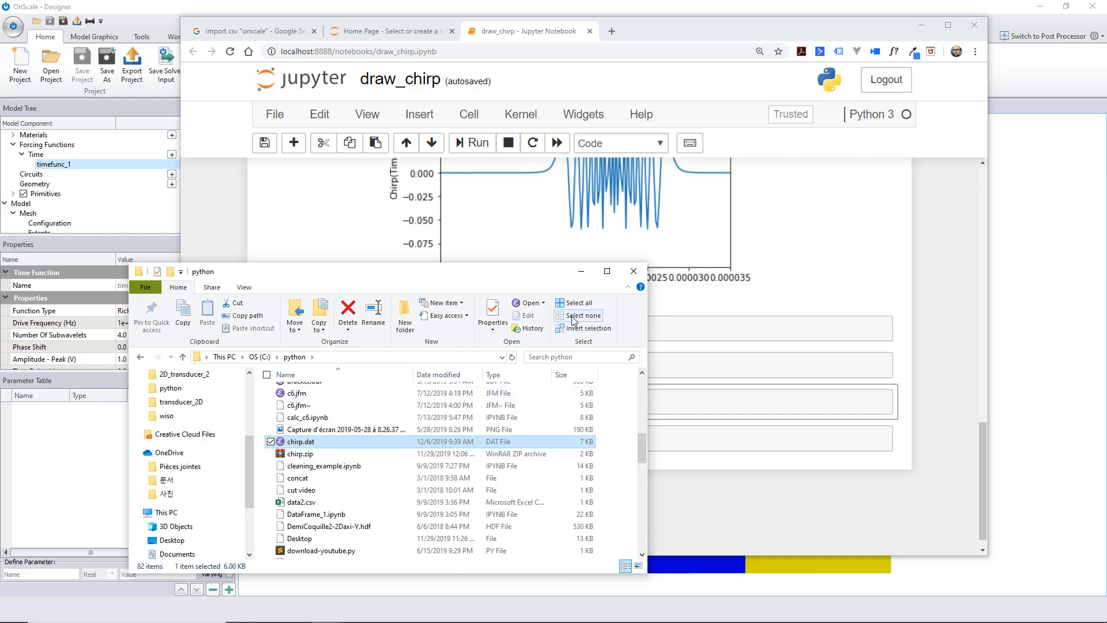
# Switch to OnScale Designer and add a new time function with the type set to User Defined
pyautogui.click(582, 271)
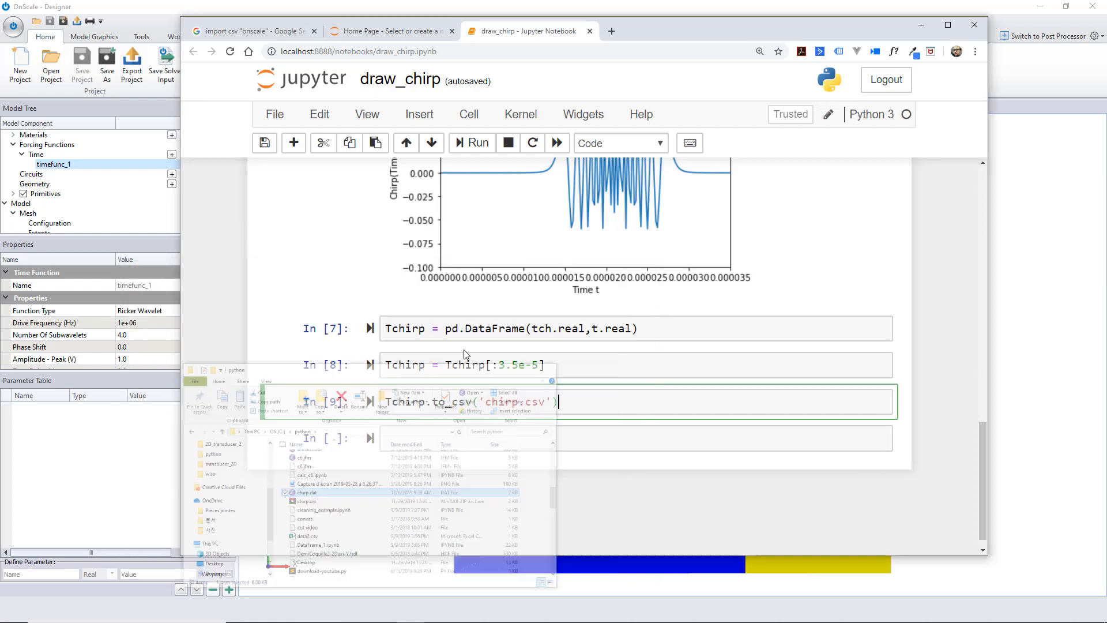
pyautogui.click(101, 171)
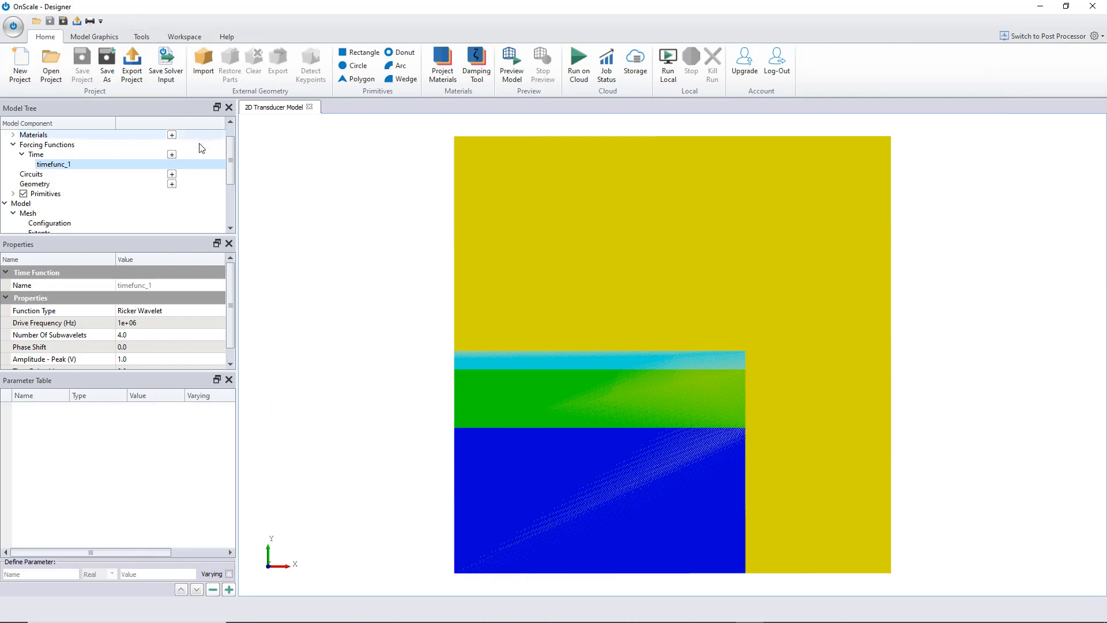
pyautogui.click(171, 154)
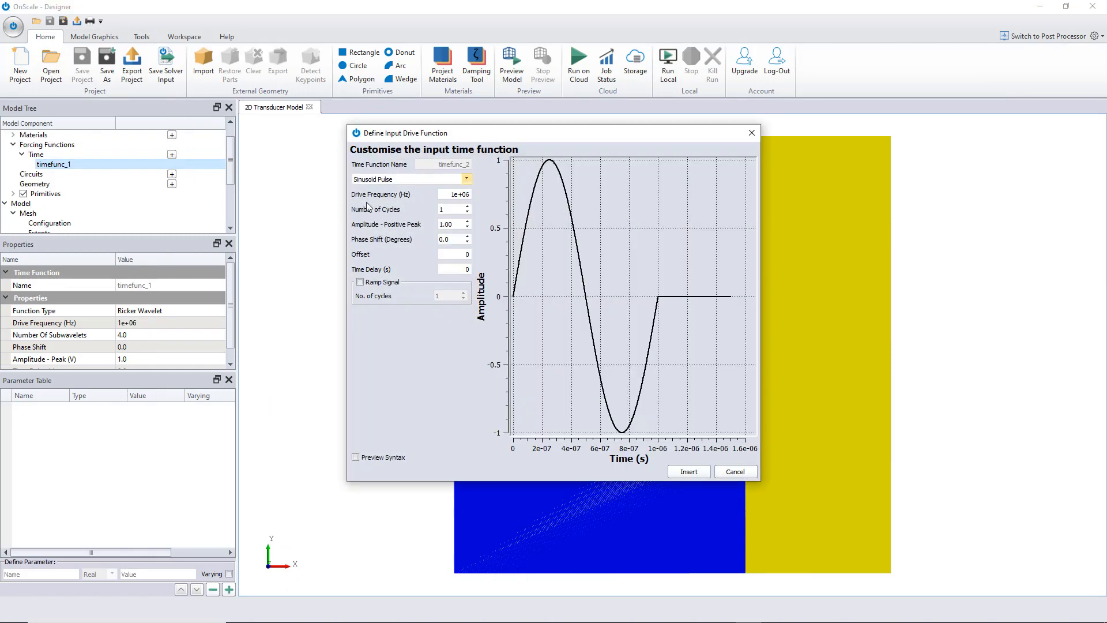
pyautogui.click(466, 179)
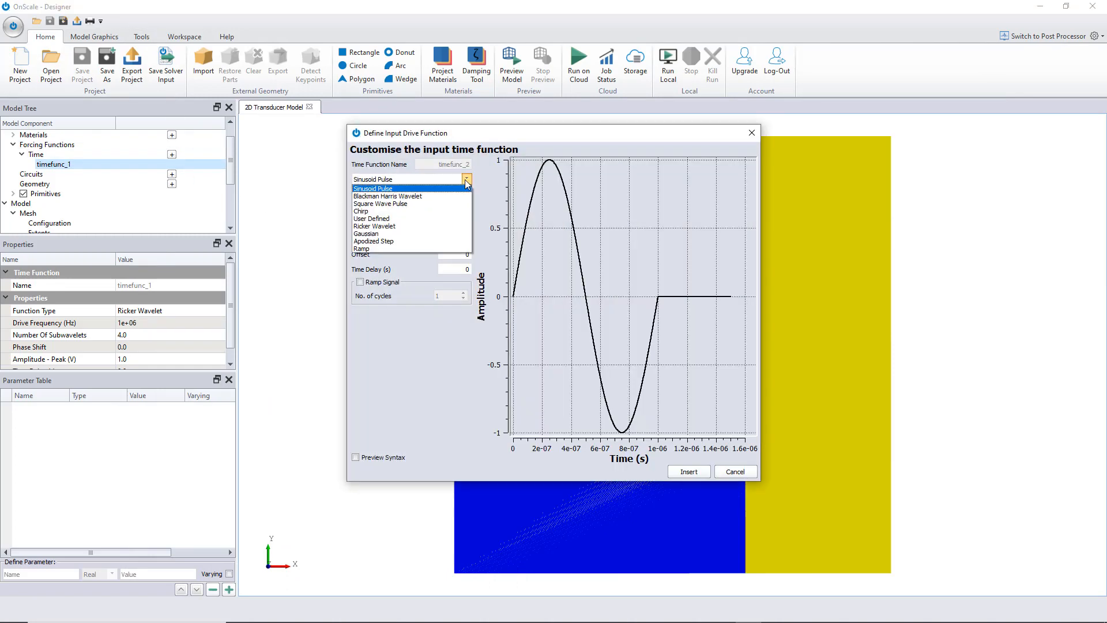
pyautogui.click(460, 219)
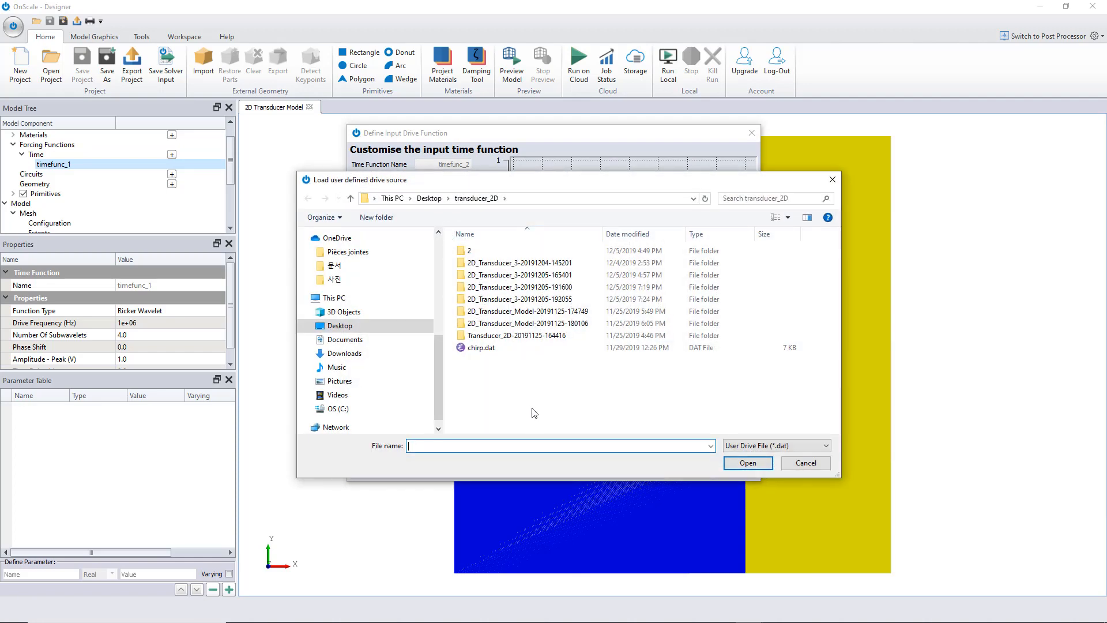
# Load chirp.dat from the transducer_2D folder as the drive source and insert the time function with a maximum frequency of 1e+06 Hz
pyautogui.click(485, 347)
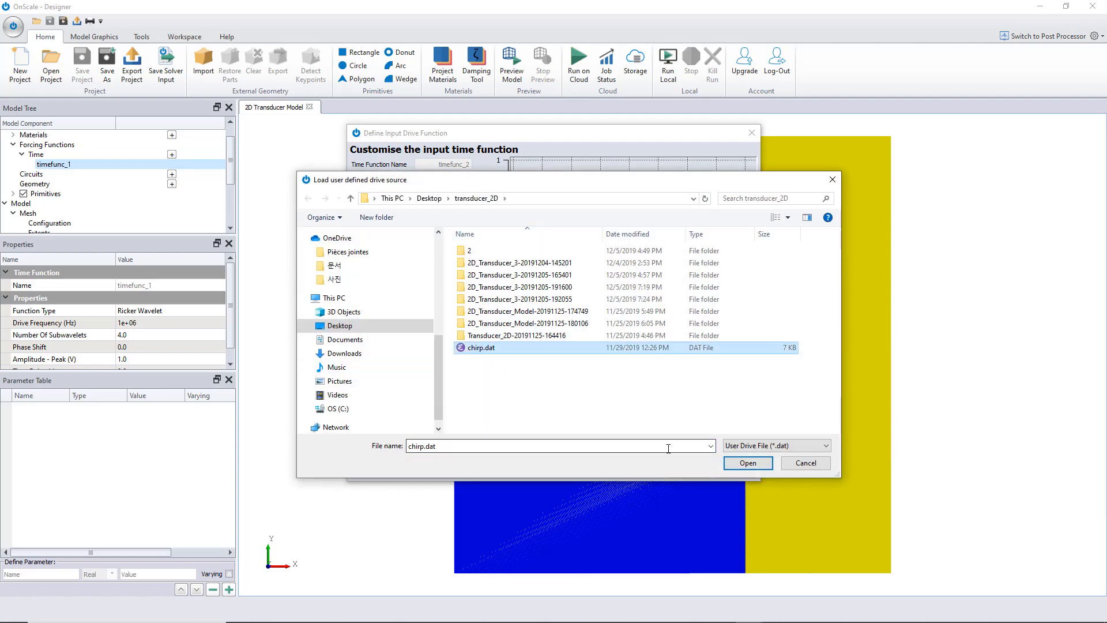
pyautogui.click(741, 467)
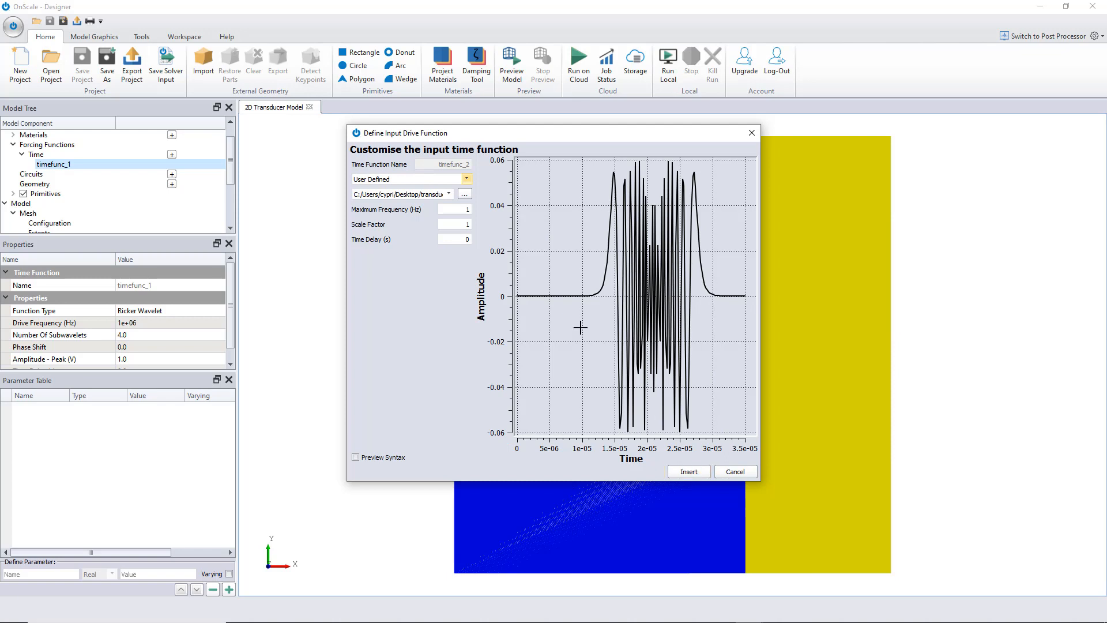
pyautogui.doubleClick(467, 208)
pyautogui.click(692, 472)
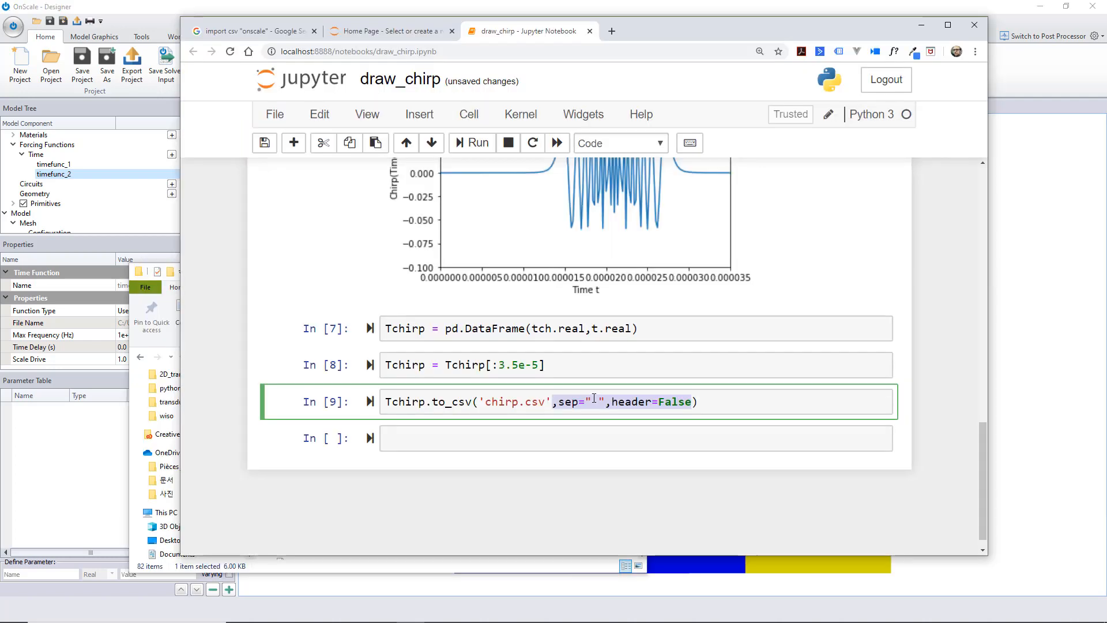
# Examine the sep=" " and header=False arguments of the Tchirp.to_csv call in the draw_chirp notebook
pyautogui.click(703, 399)
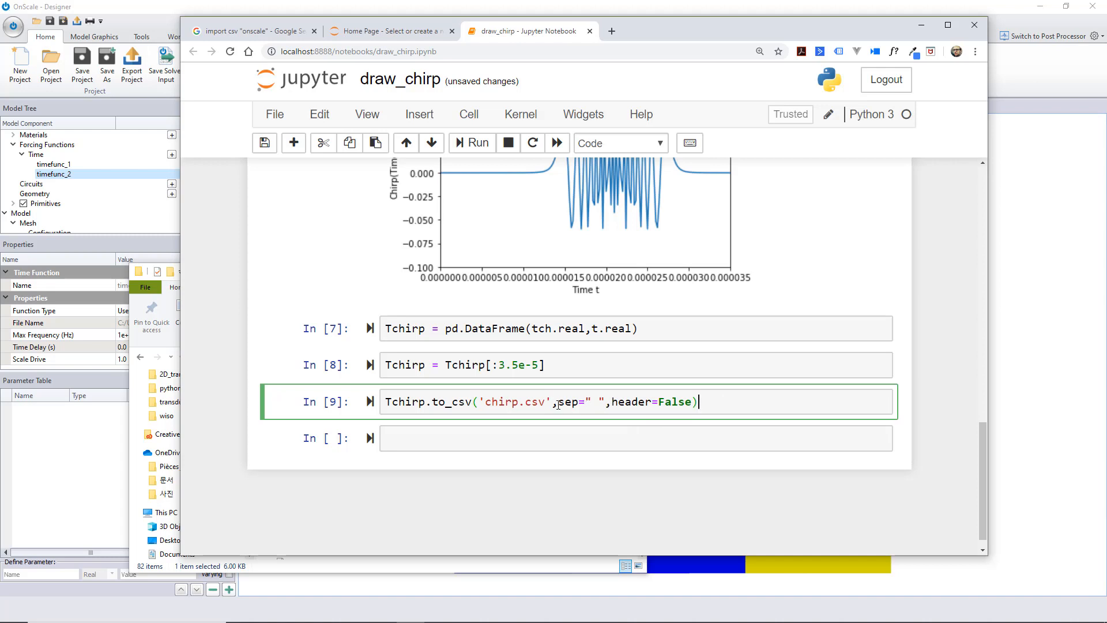
pyautogui.moveTo(558, 405); pyautogui.dragTo(587, 400)
pyautogui.click(601, 402)
pyautogui.moveTo(600, 402); pyautogui.dragTo(591, 402)
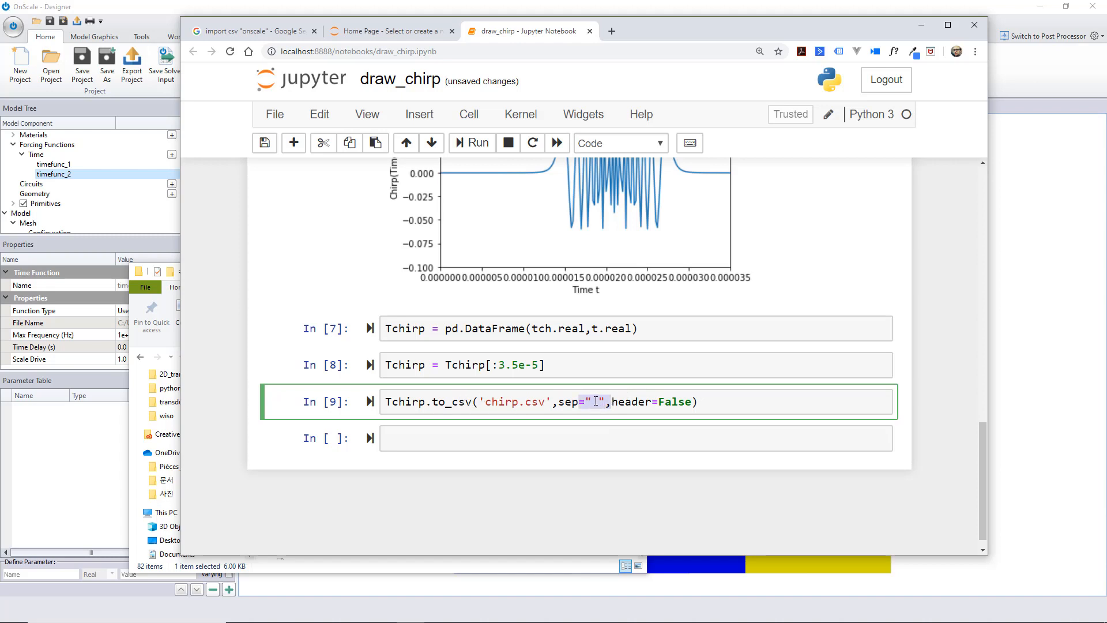
pyautogui.click(739, 402)
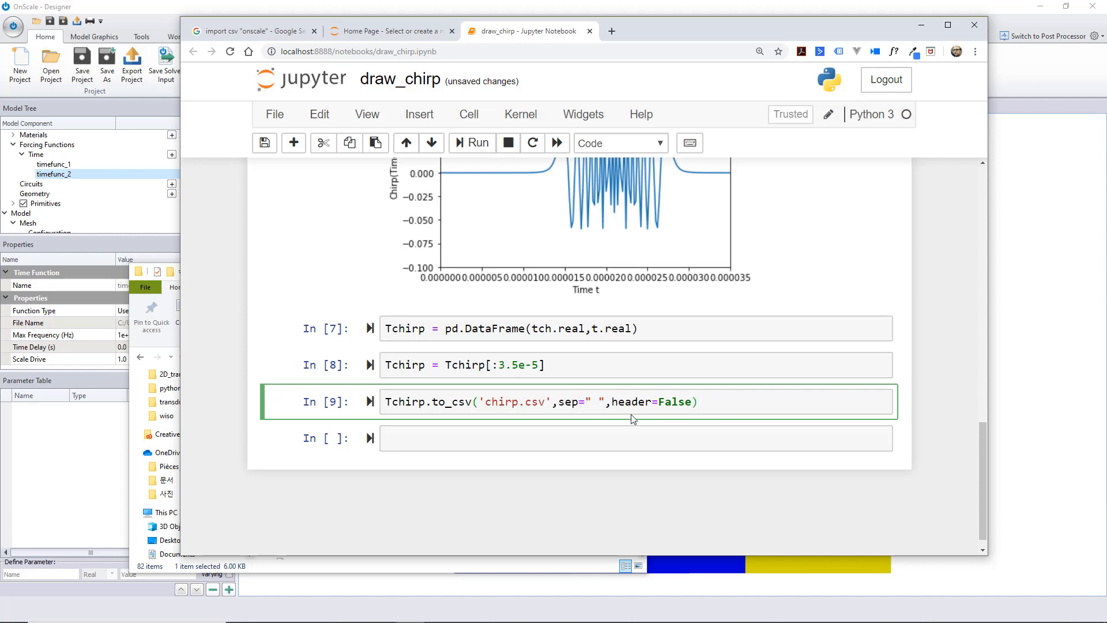
pyautogui.moveTo(612, 402); pyautogui.dragTo(695, 406)
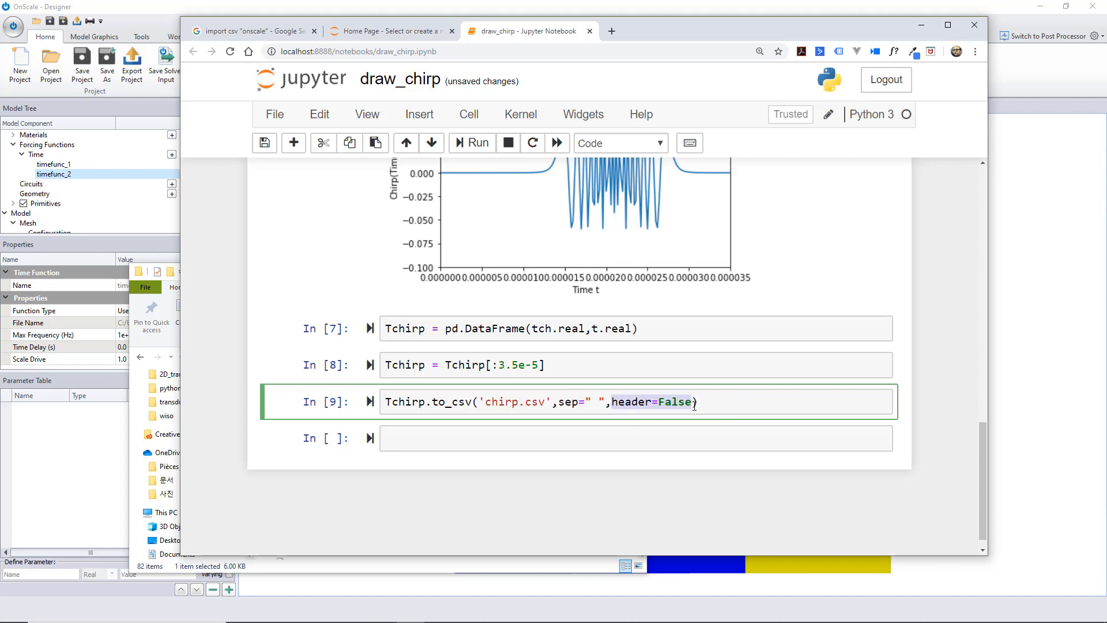
pyautogui.click(785, 398)
# Change the output file name in the Tchirp.to_csv call to chirp.dat
pyautogui.moveTo(543, 404); pyautogui.dragTo(529, 400)
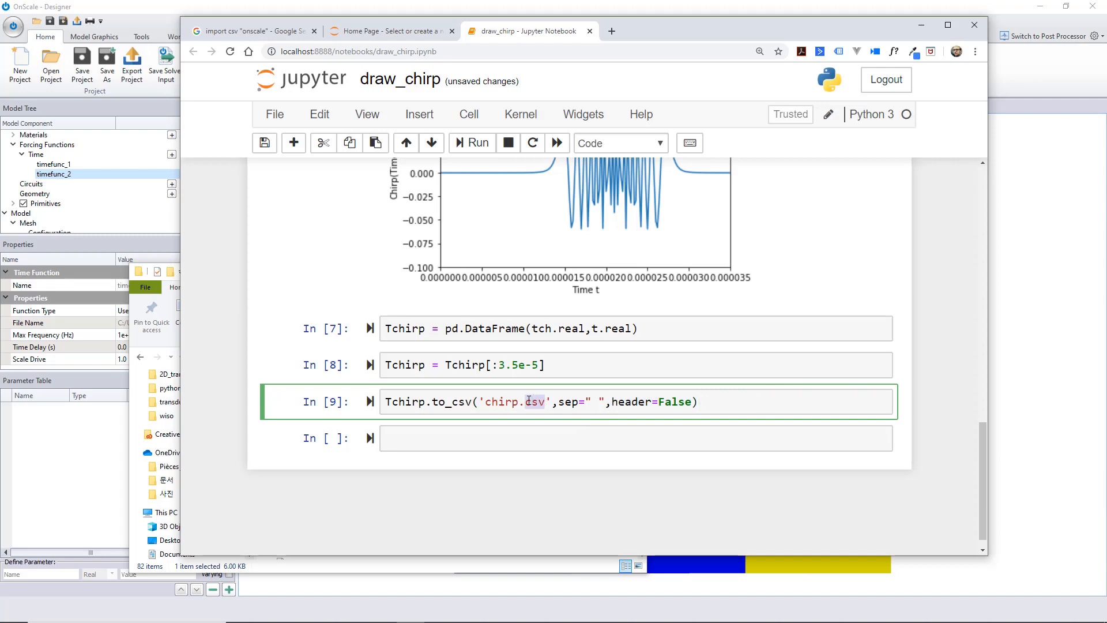
pyautogui.write('dat')
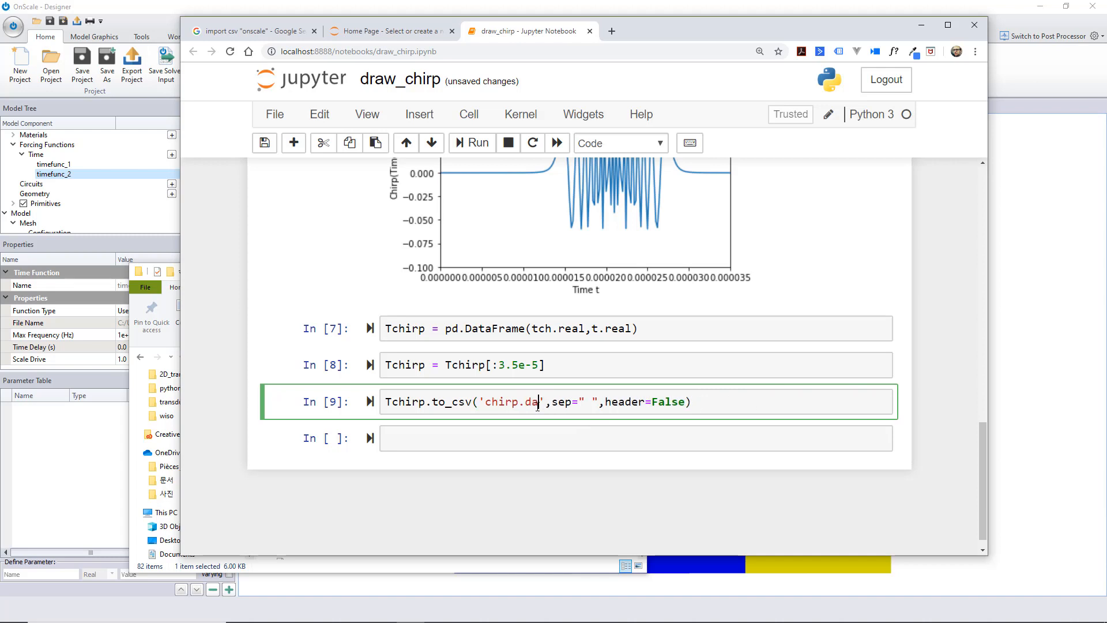
pyautogui.click(721, 400)
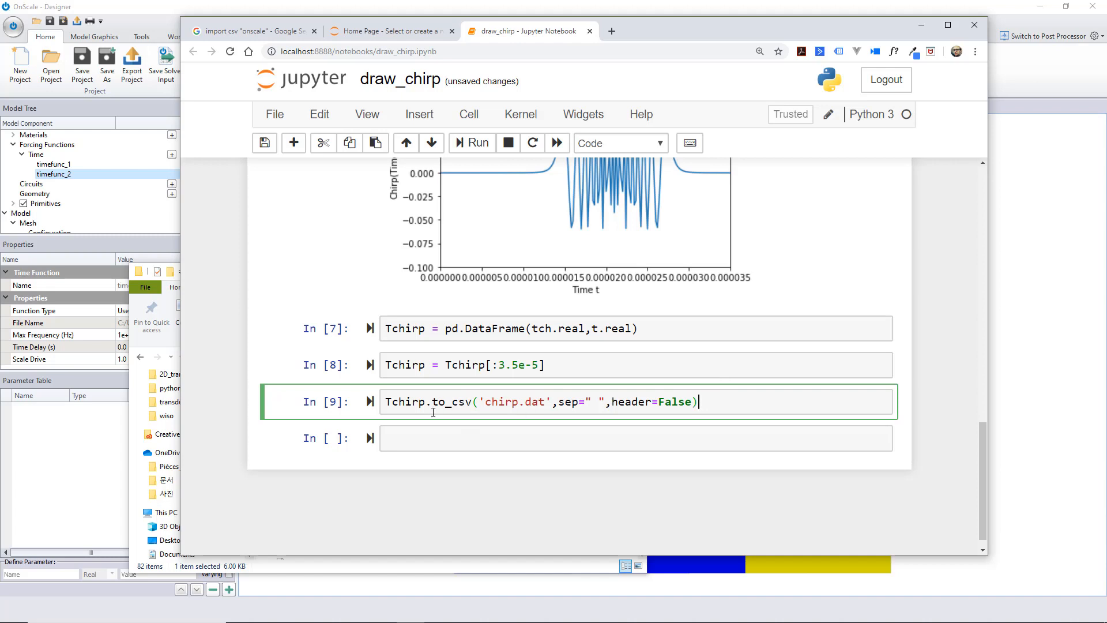
# Minimize the notebook and File Explorer windows to return to the 2D Transducer Model in OnScale Designer
pyautogui.scroll(1, 499, 421)
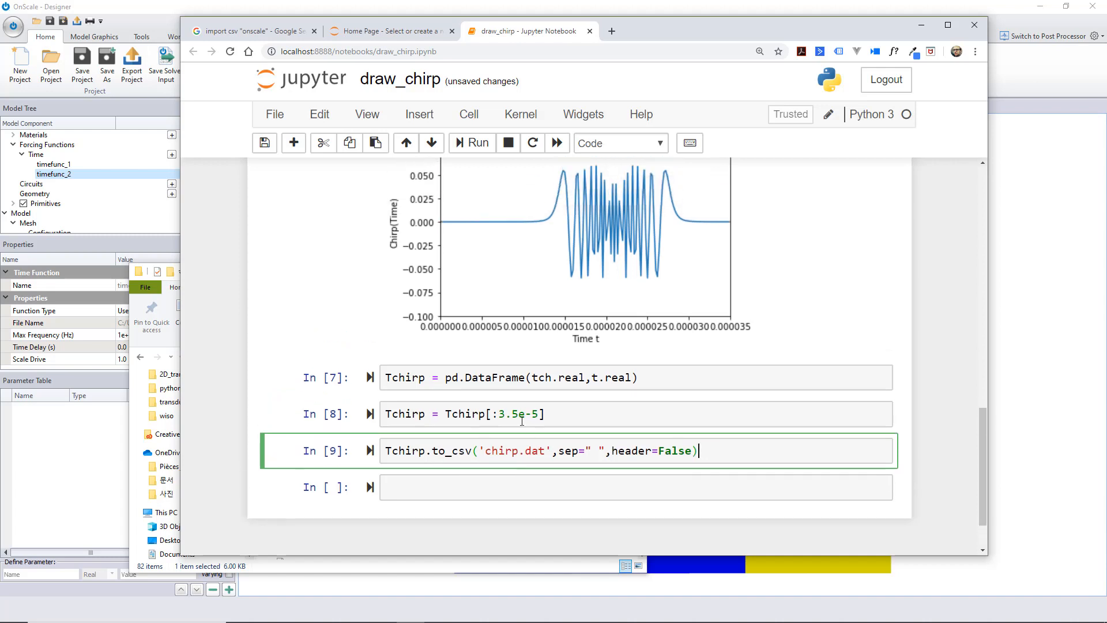
pyautogui.scroll(-1, 496, 448)
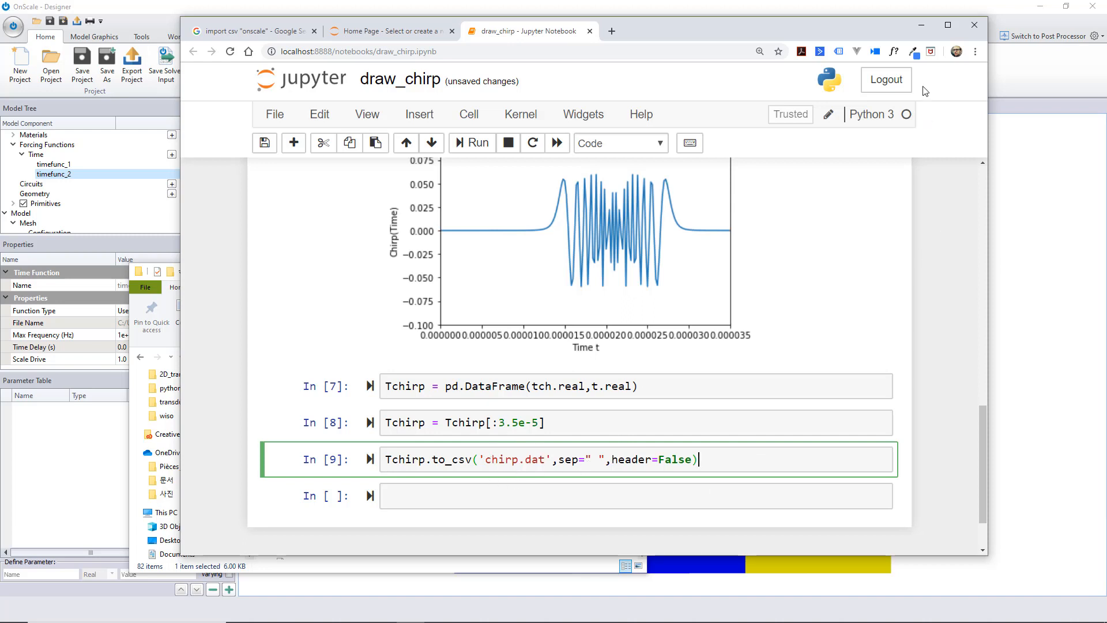
pyautogui.click(921, 26)
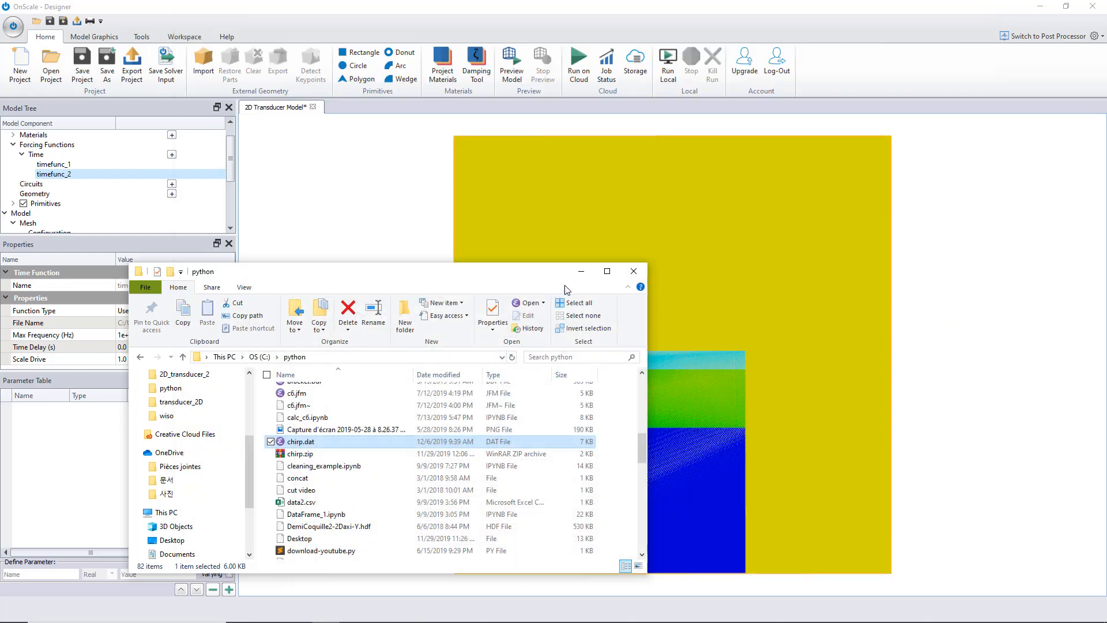
pyautogui.click(579, 272)
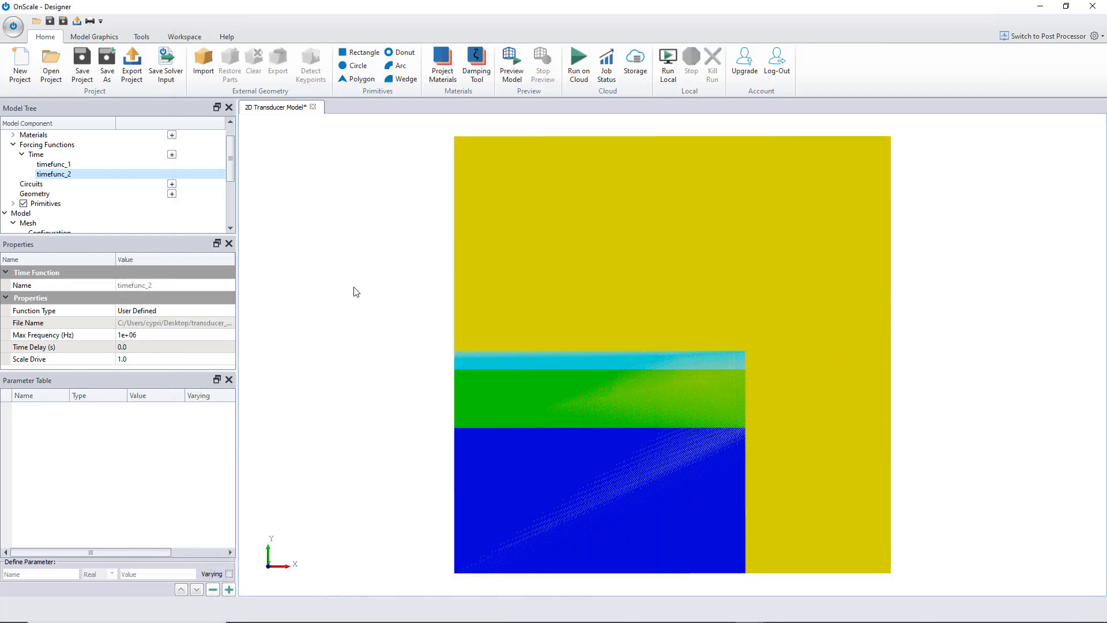